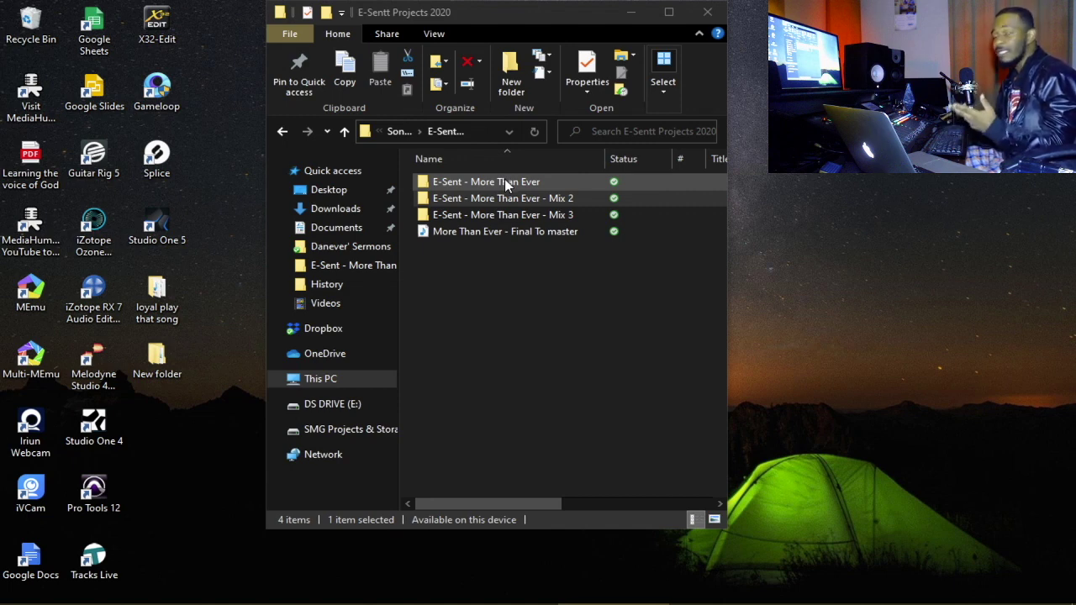
# Check the Mix 2 and Mix 3 folders inside E-Sentt Projects 2020.
pyautogui.click(546, 198)
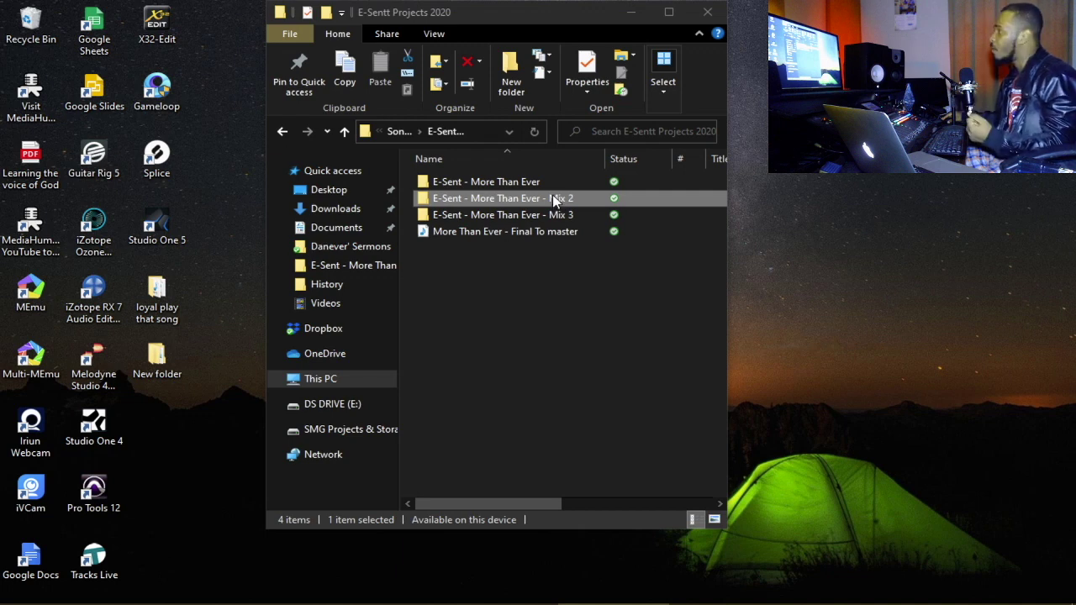
pyautogui.doubleClick(547, 196)
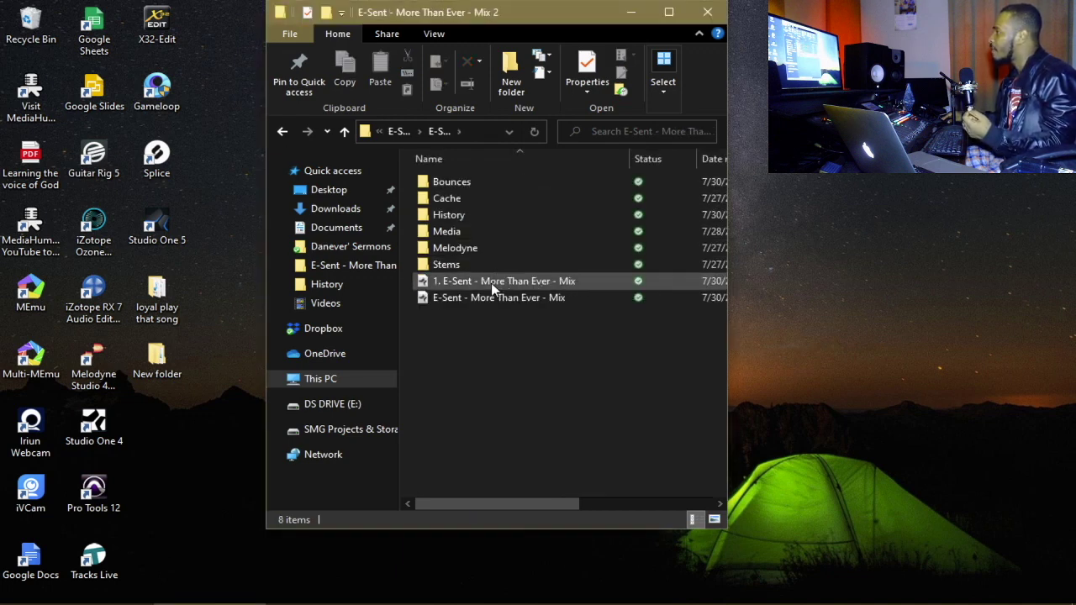
pyautogui.click(507, 282)
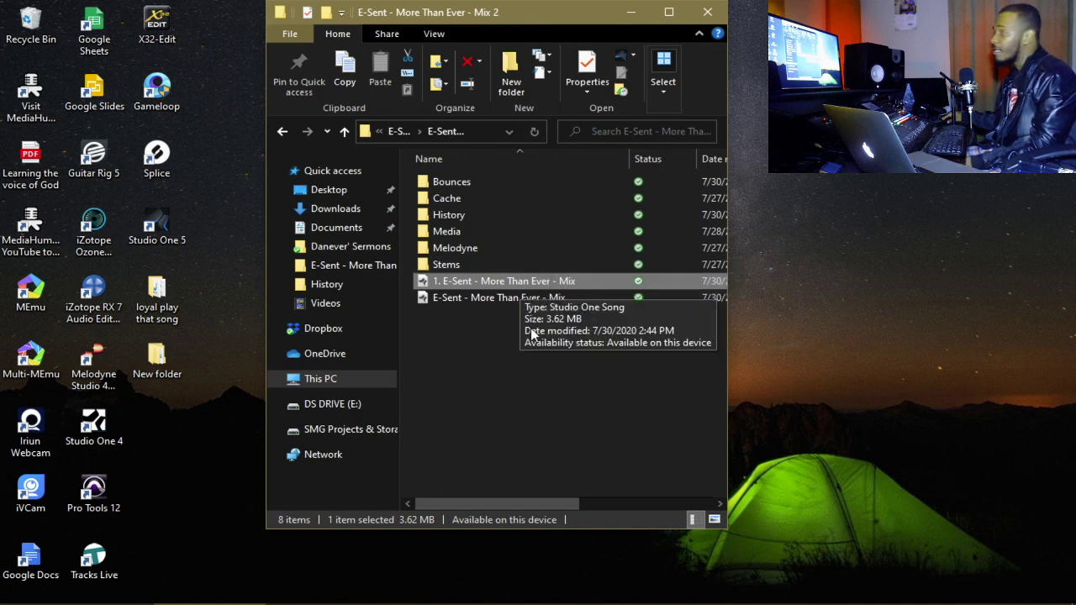
pyautogui.click(344, 132)
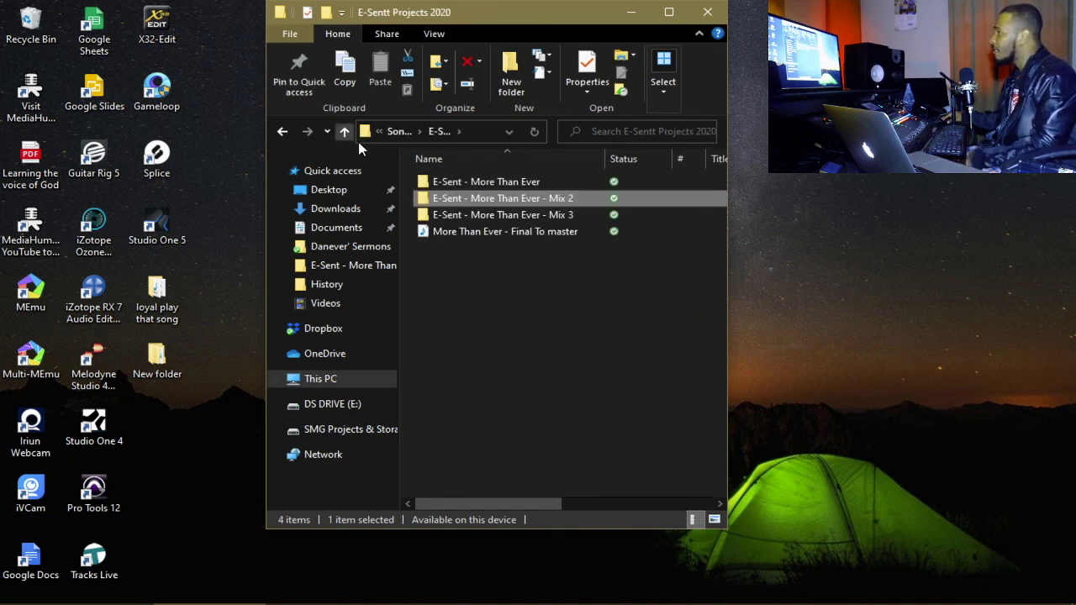
pyautogui.doubleClick(559, 217)
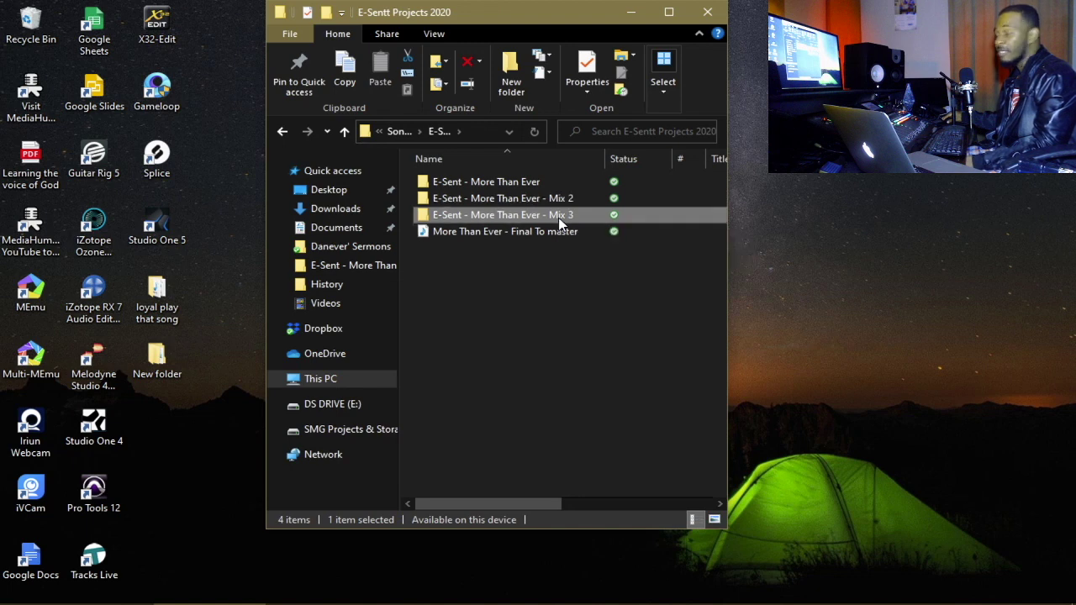
pyautogui.click(345, 132)
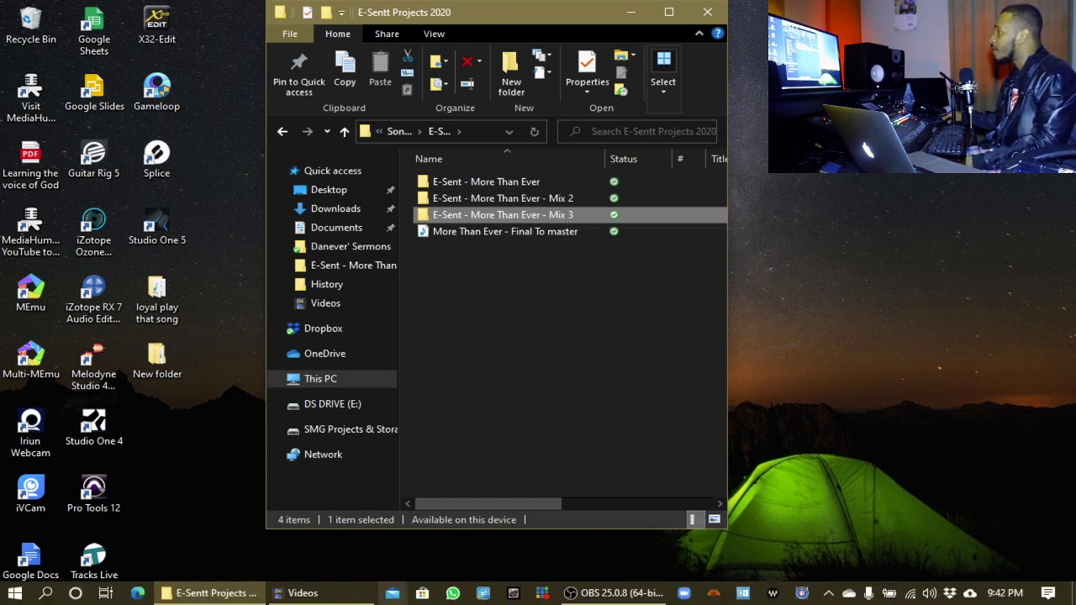
# Launch Studio One 5, decline reconnecting MIDI devices, and start a new song.
pyautogui.moveTo(614, 592)
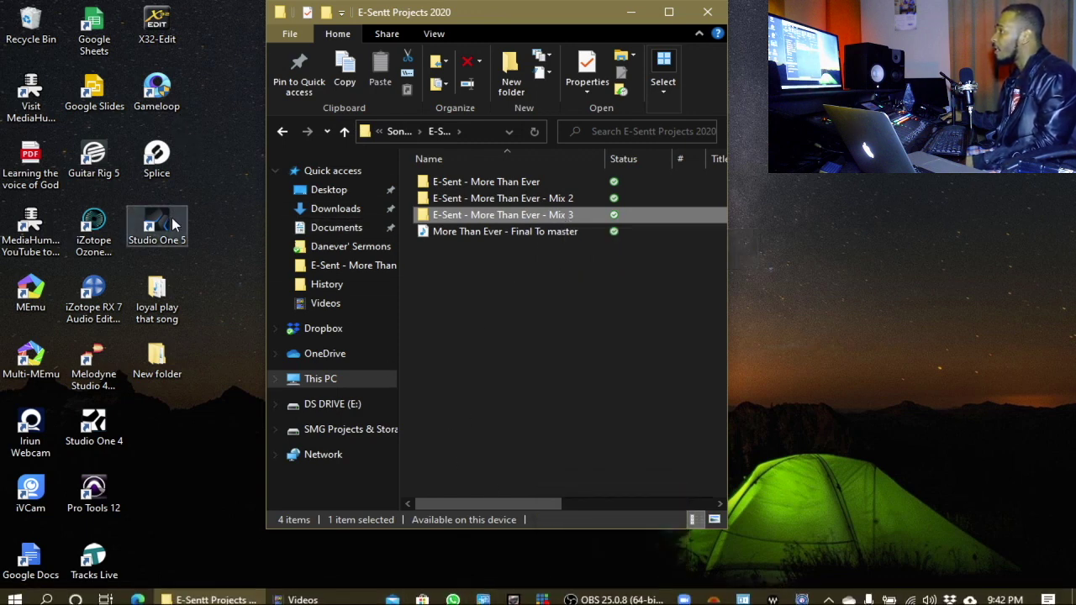
pyautogui.click(173, 223)
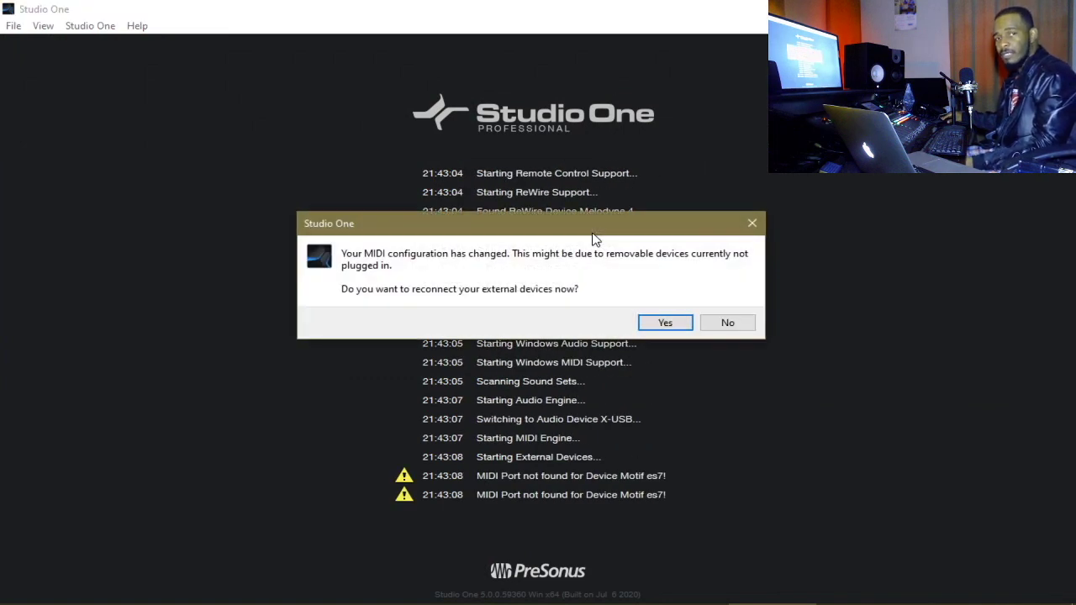
pyautogui.click(727, 322)
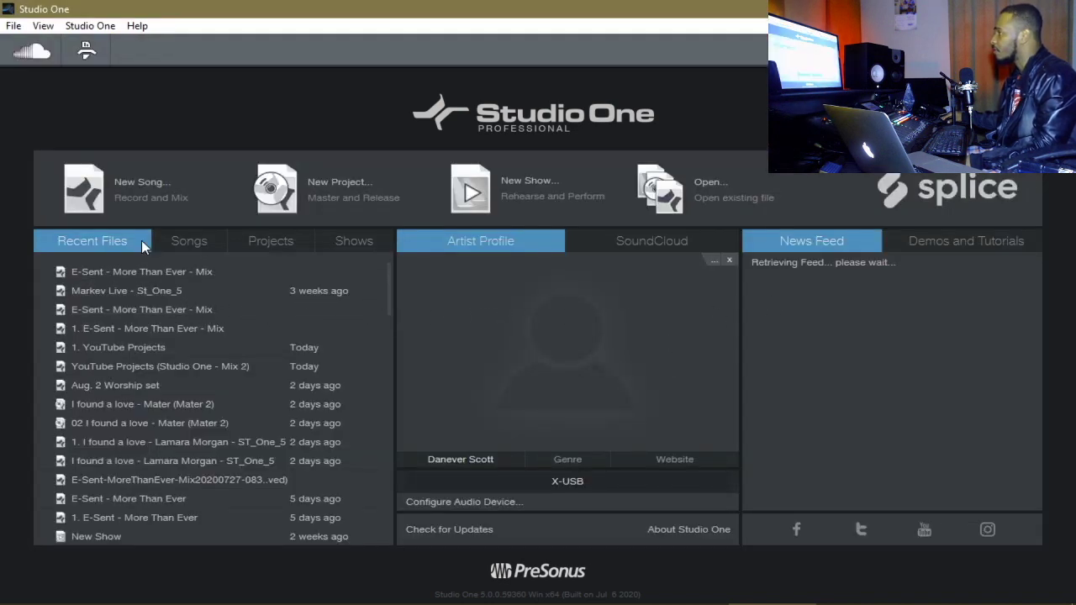
pyautogui.click(143, 186)
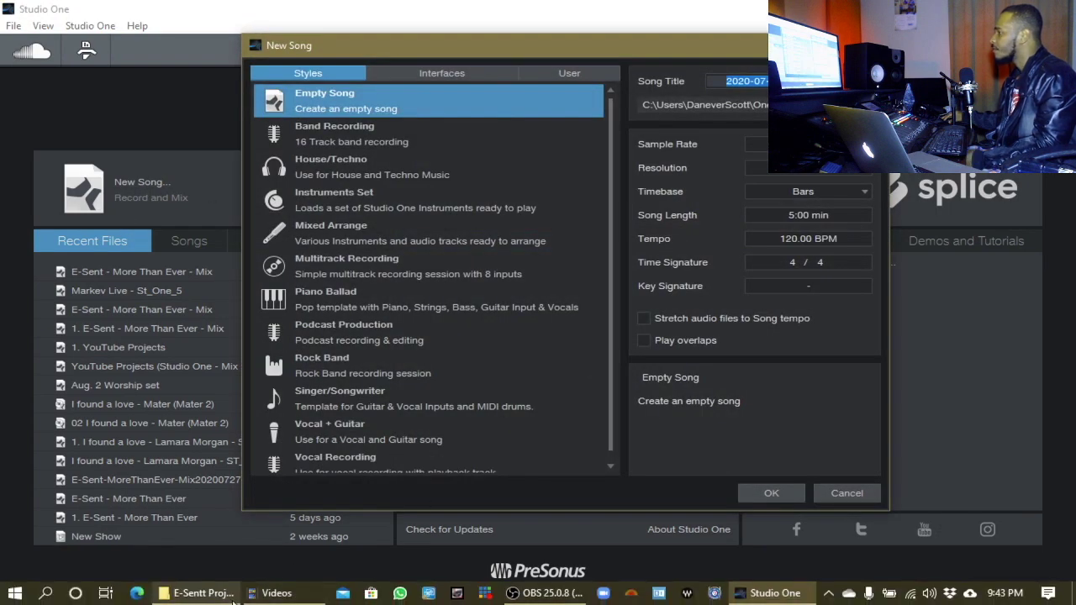
# Copy the Mix 3 folder name from the project folder window.
pyautogui.click(214, 598)
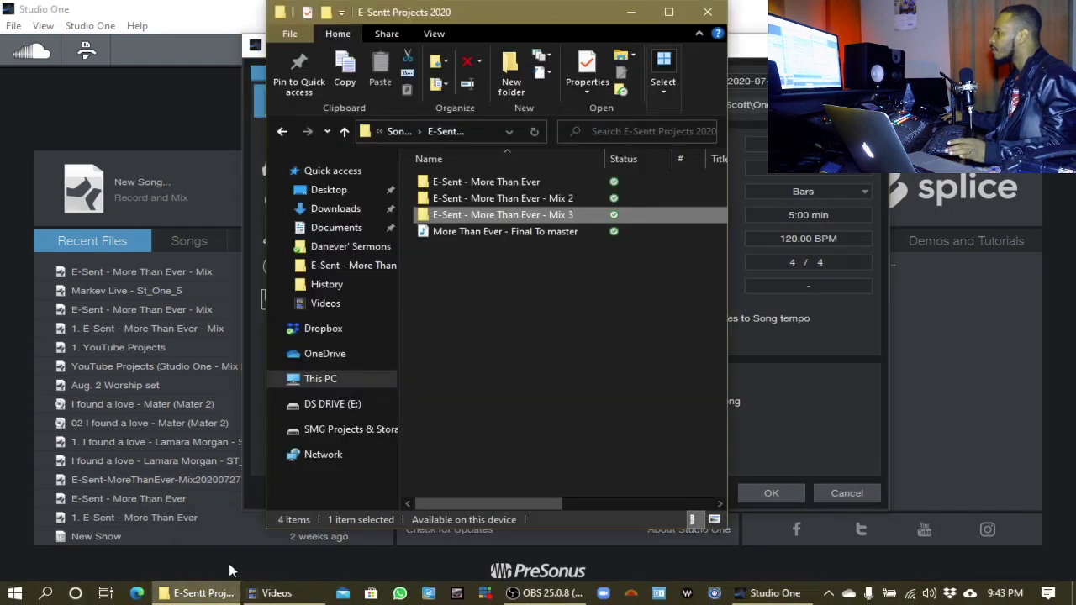
pyautogui.click(472, 211)
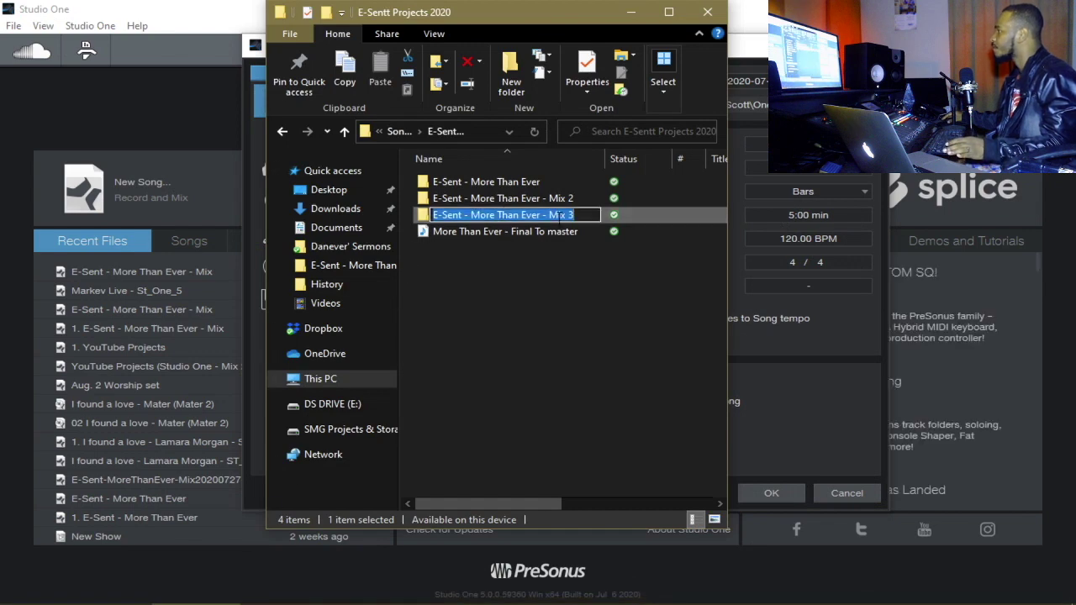
pyautogui.rightClick(575, 215)
pyautogui.click(612, 271)
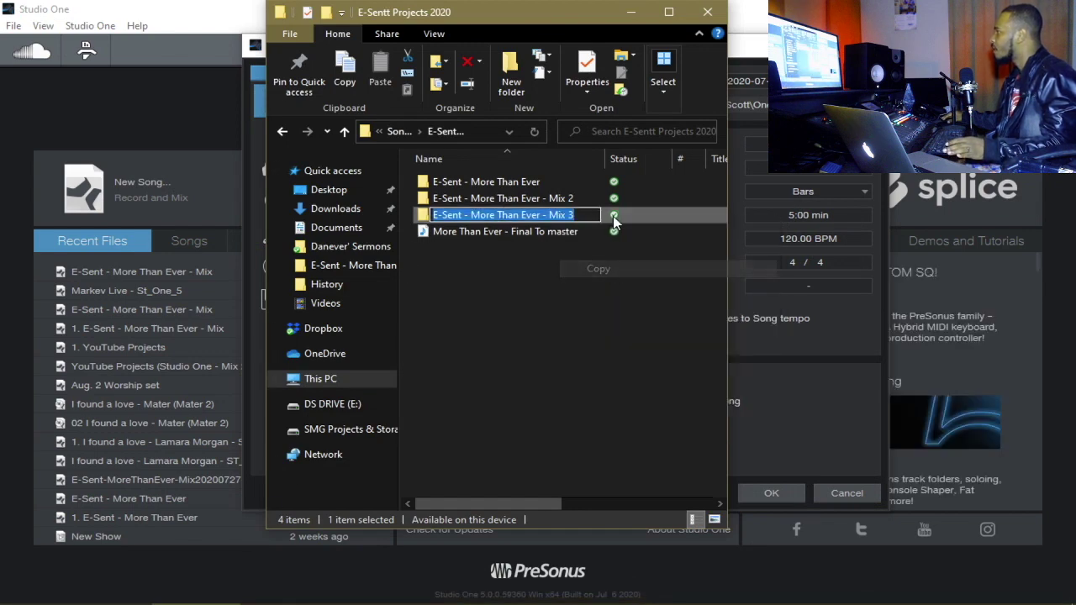
# Set the new song's storage location to the Mix 3 folder.
pyautogui.click(631, 11)
pyautogui.click(870, 104)
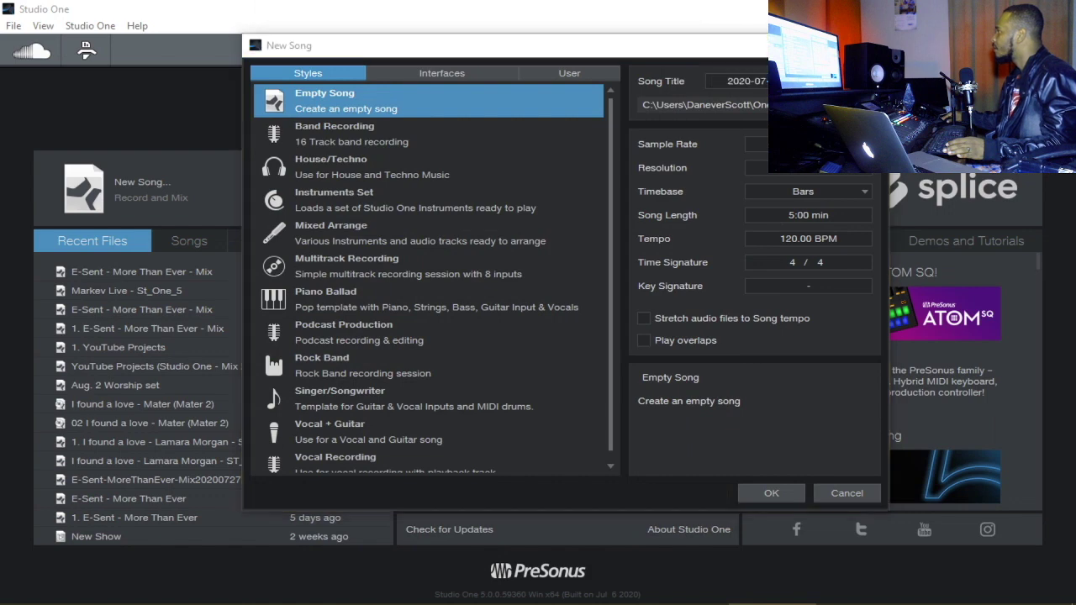
pyautogui.doubleClick(479, 188)
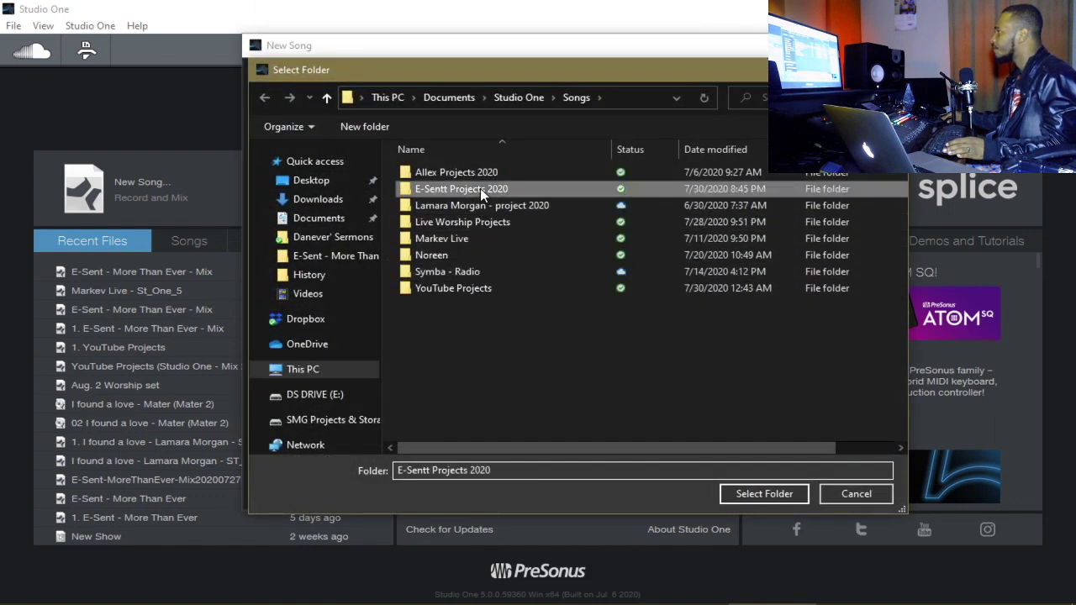
pyautogui.click(475, 206)
pyautogui.doubleClick(475, 206)
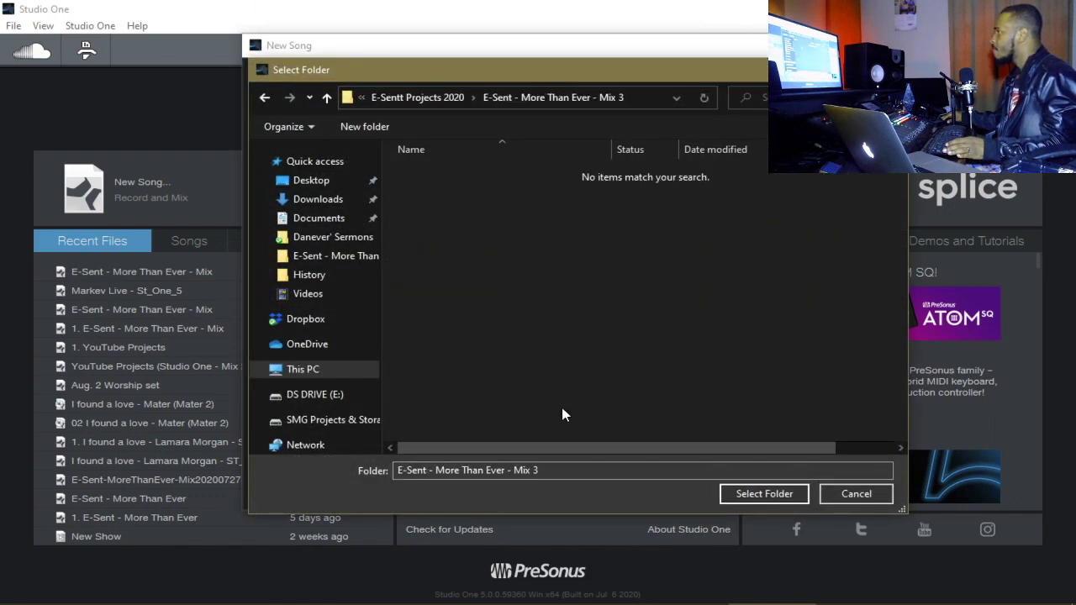
pyautogui.click(756, 495)
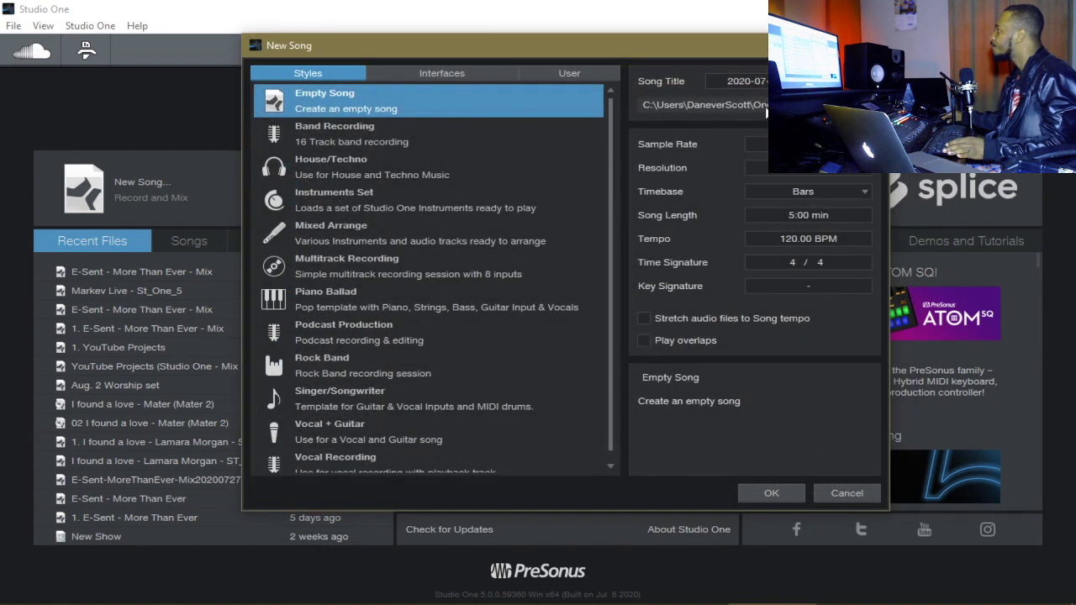
# Title the song 'E-Sent - More Than Ever - Mix 3' and create it.
pyautogui.click(756, 80)
pyautogui.rightClick(761, 81)
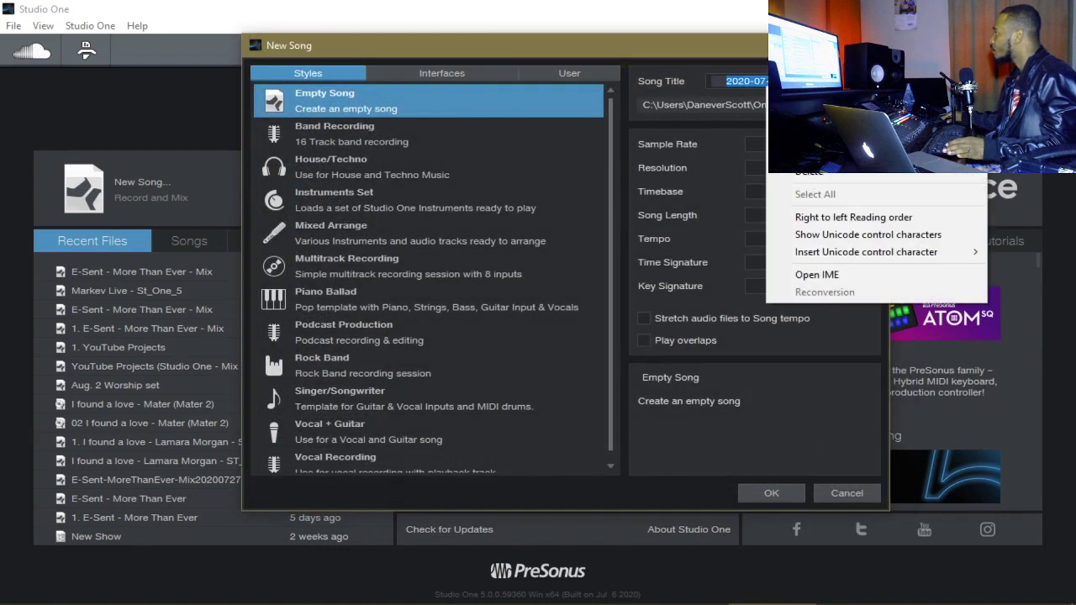
pyautogui.click(798, 152)
pyautogui.press('Return')
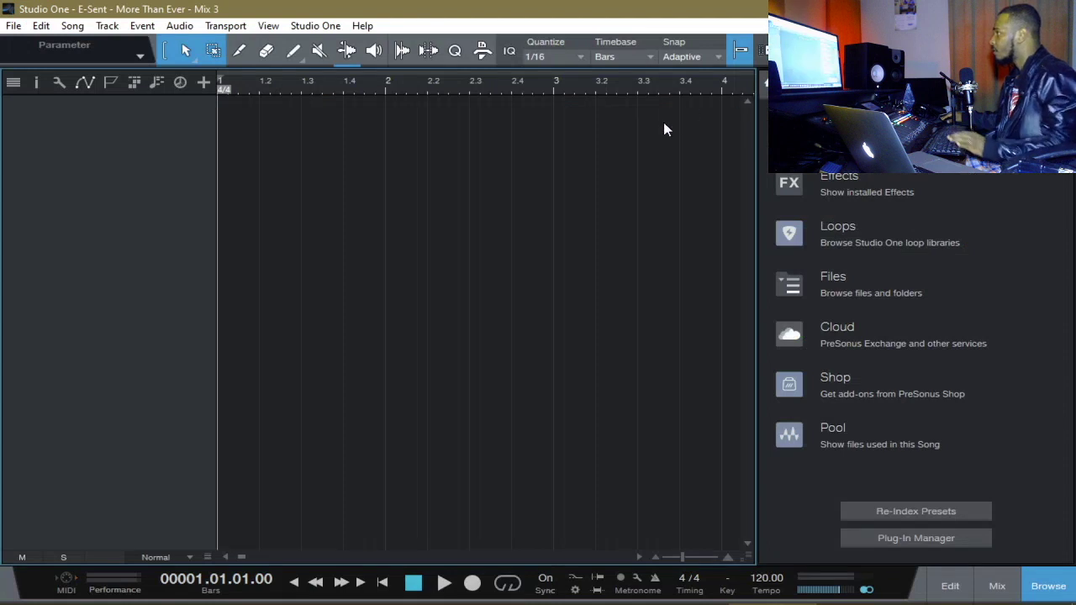
# Close the browser panel and save the new Mix 3 song.
pyautogui.click(1048, 586)
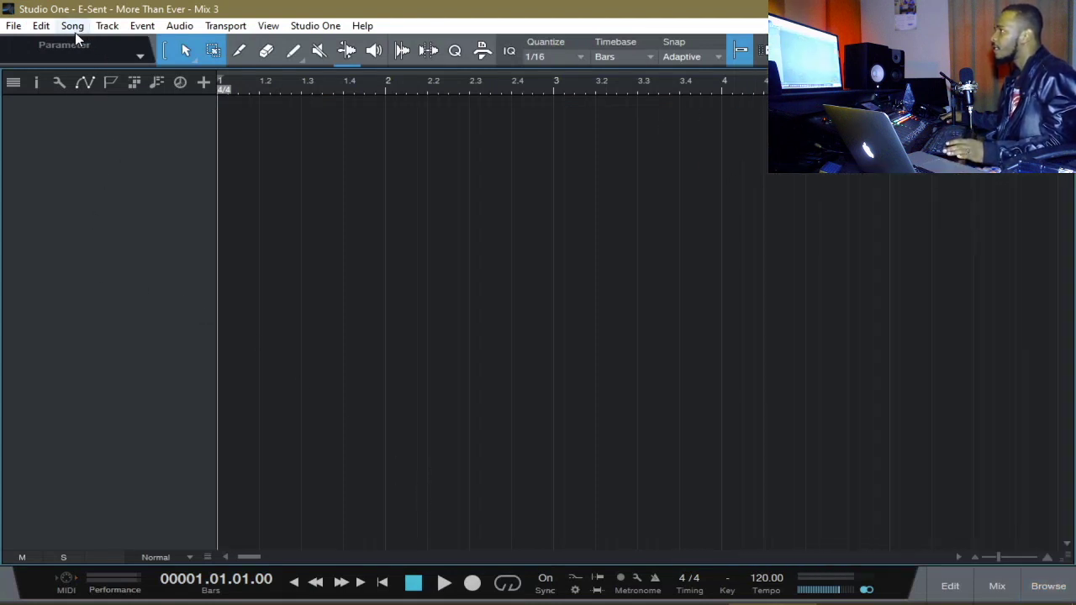
pyautogui.click(14, 28)
pyautogui.click(39, 210)
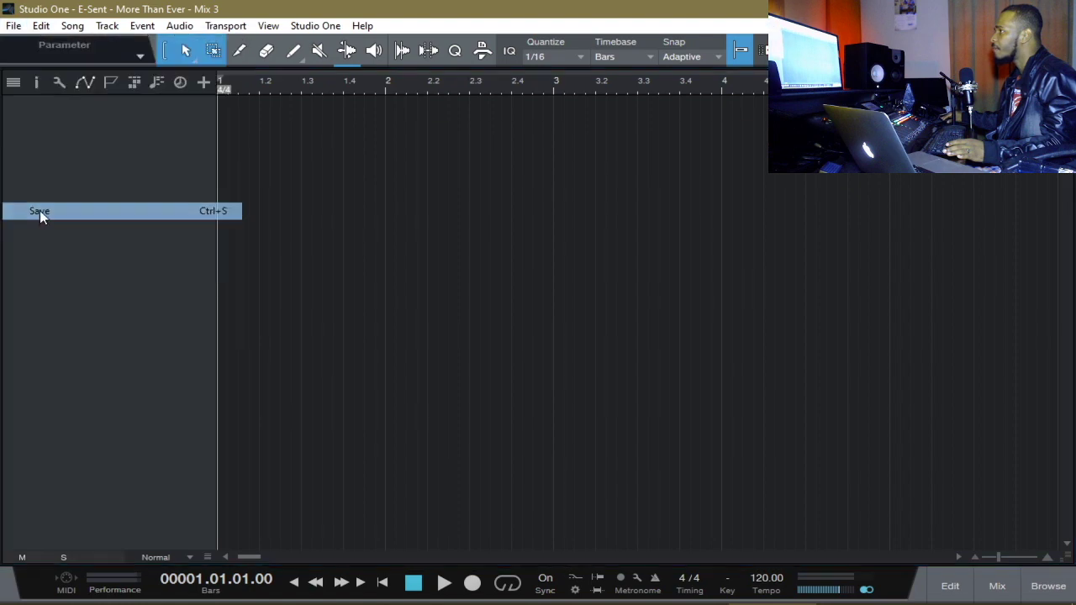
# Import Song Data from the More Than Ever Mix 2 song.
pyautogui.click(74, 28)
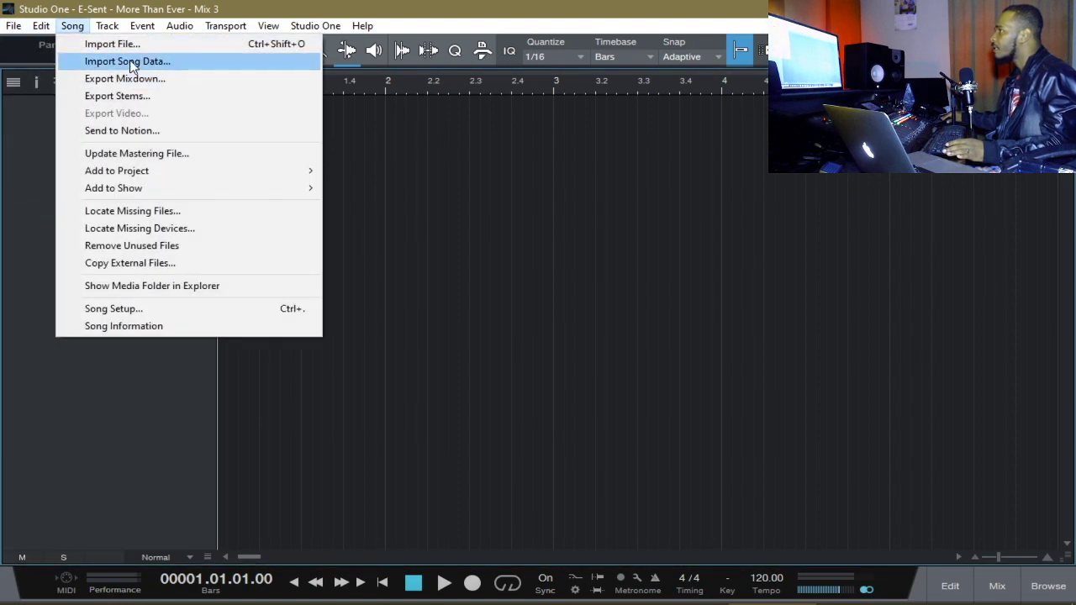
pyautogui.click(126, 62)
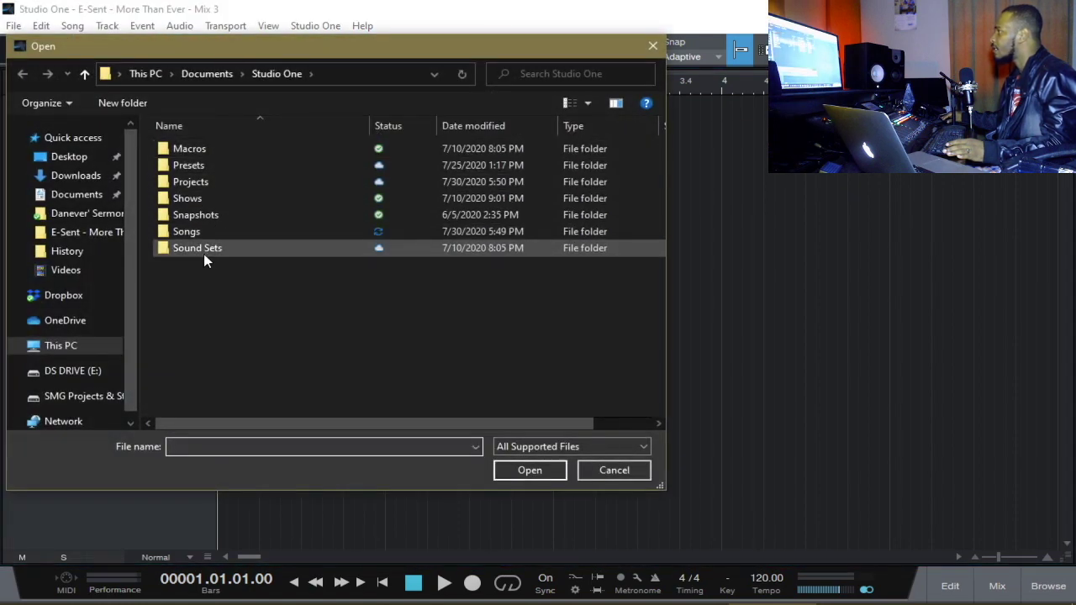
pyautogui.doubleClick(195, 225)
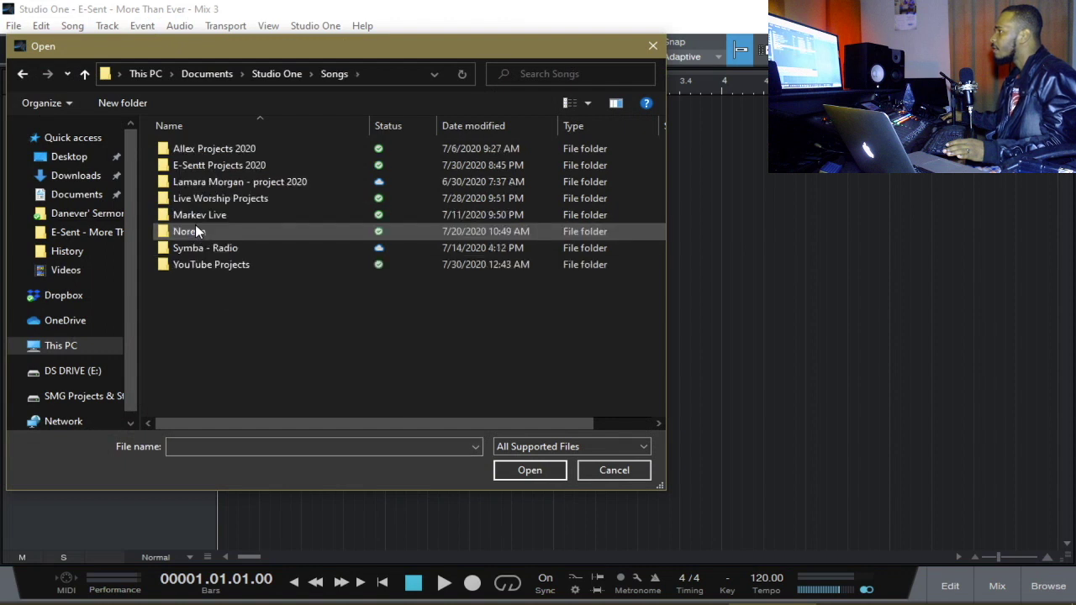
pyautogui.doubleClick(240, 165)
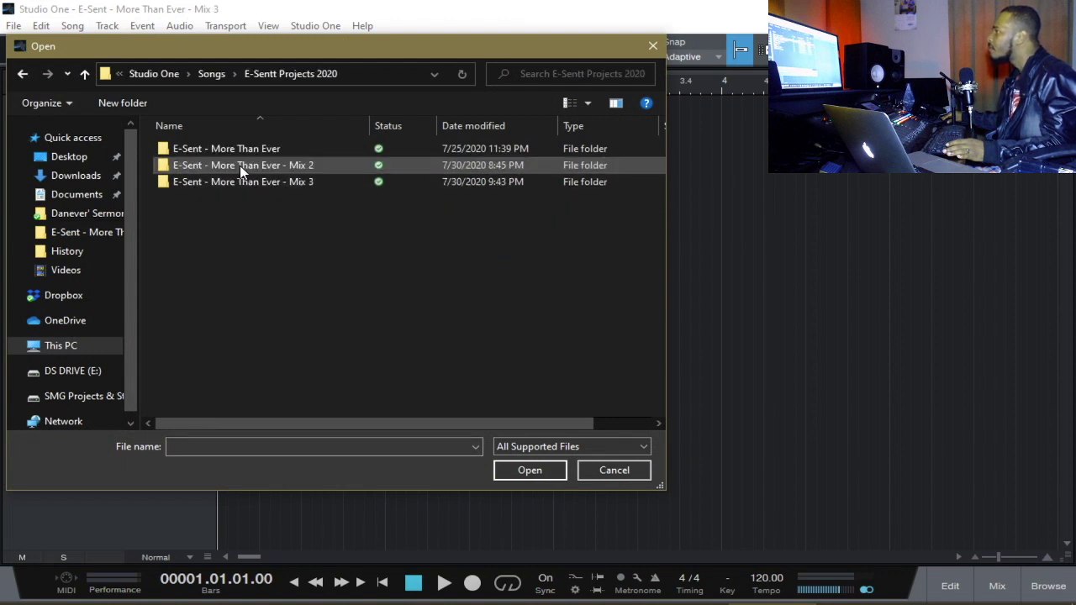
pyautogui.doubleClick(289, 166)
pyautogui.doubleClick(219, 247)
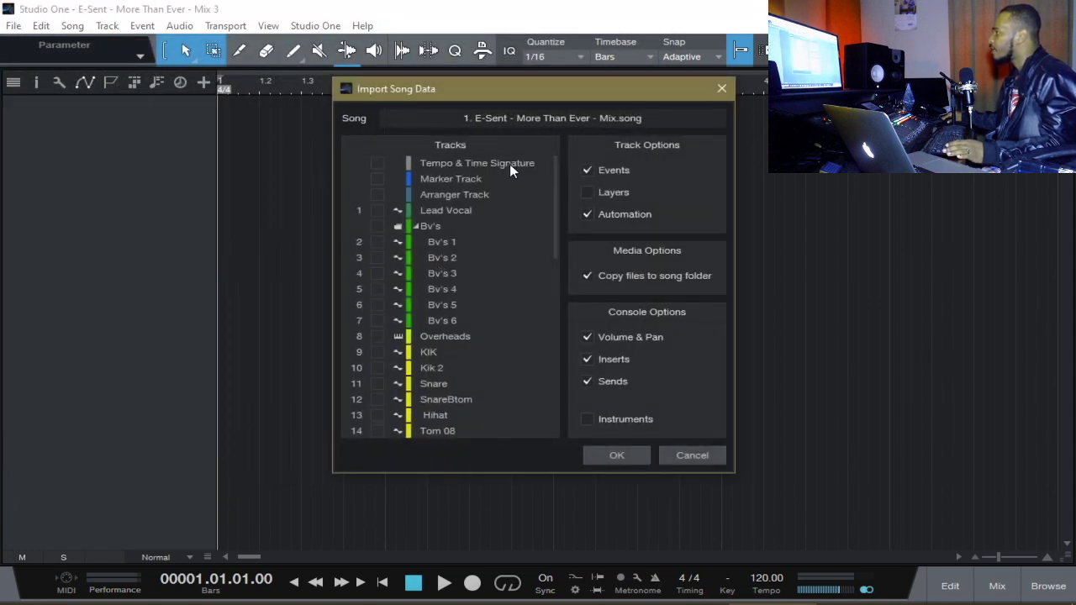
# Enlarge the import window and mark the remaining audio tracks for import.
pyautogui.moveTo(695, 472); pyautogui.dragTo(677, 550)
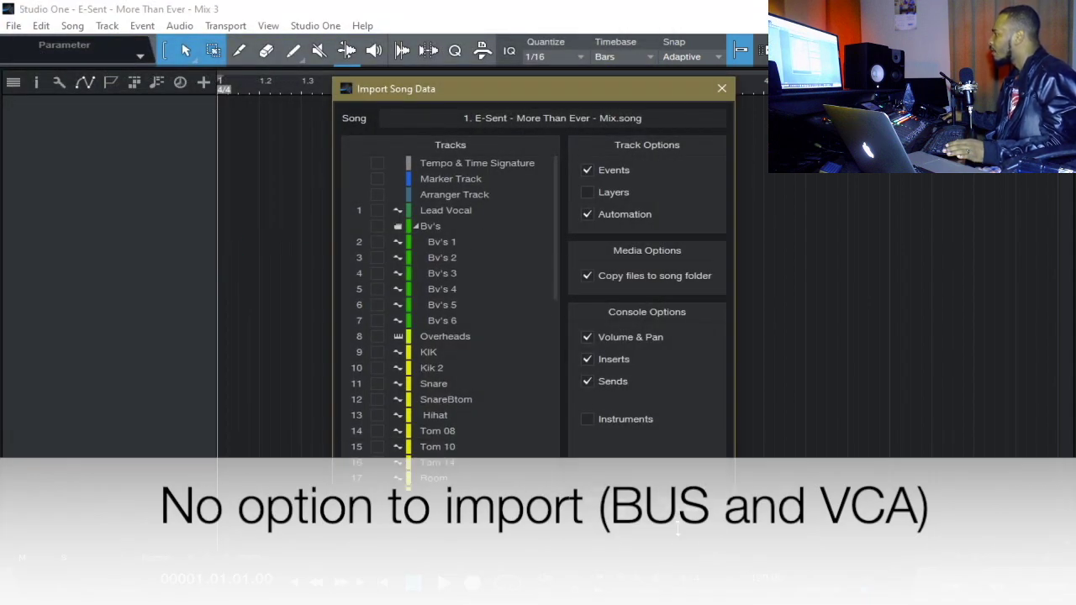
pyautogui.moveTo(598, 82); pyautogui.dragTo(596, 49)
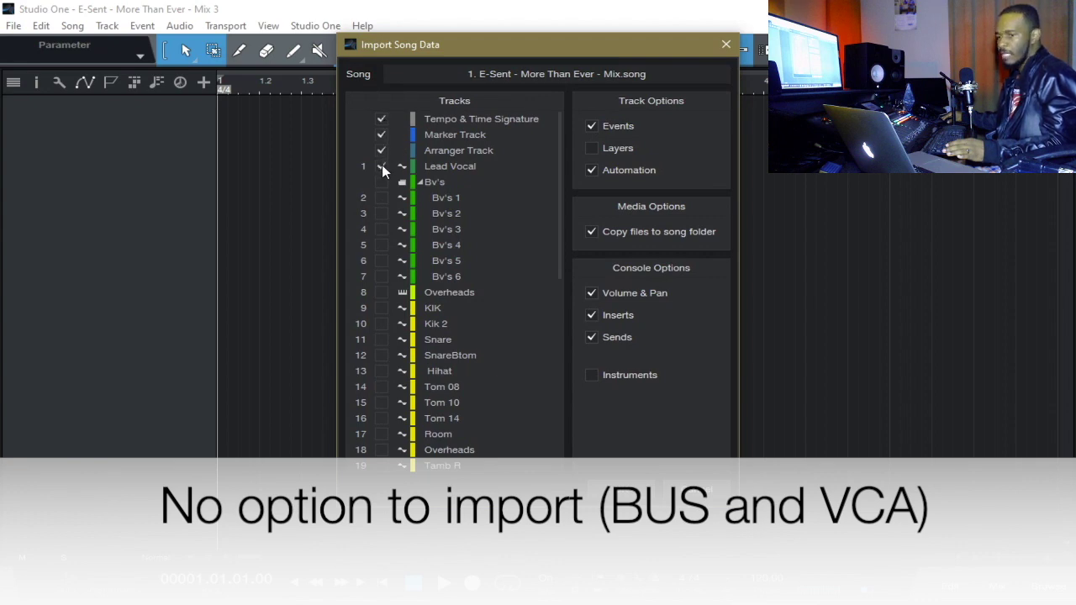
pyautogui.moveTo(383, 171); pyautogui.dragTo(383, 308)
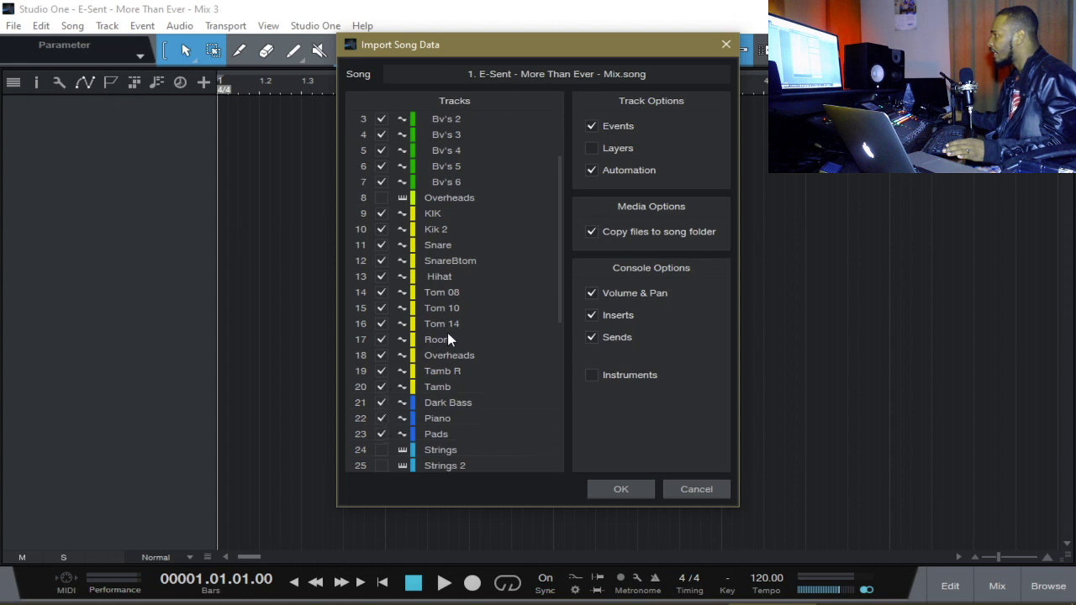
pyautogui.scroll(-4, 507, 281)
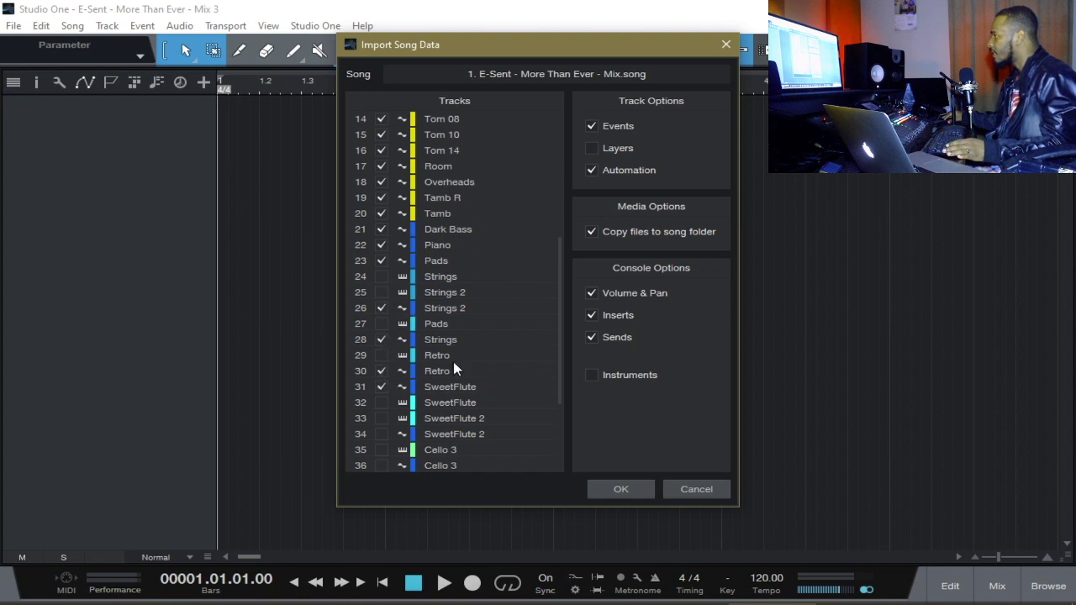
pyautogui.scroll(-3, 479, 360)
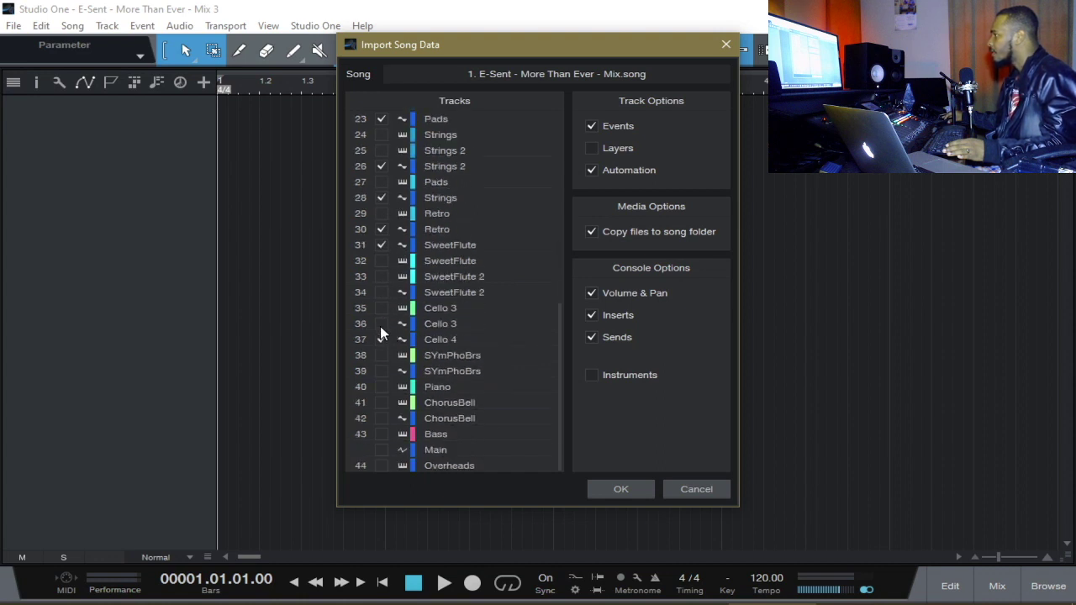
pyautogui.click(381, 325)
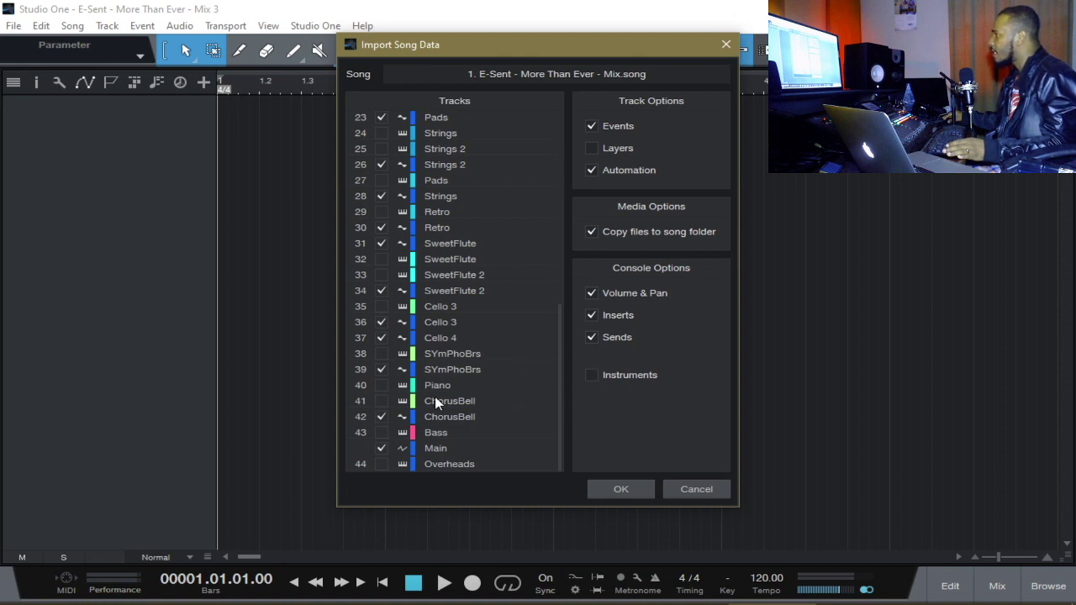
# Include channel sends in the Console Options and confirm the import.
pyautogui.scroll(3, 485, 194)
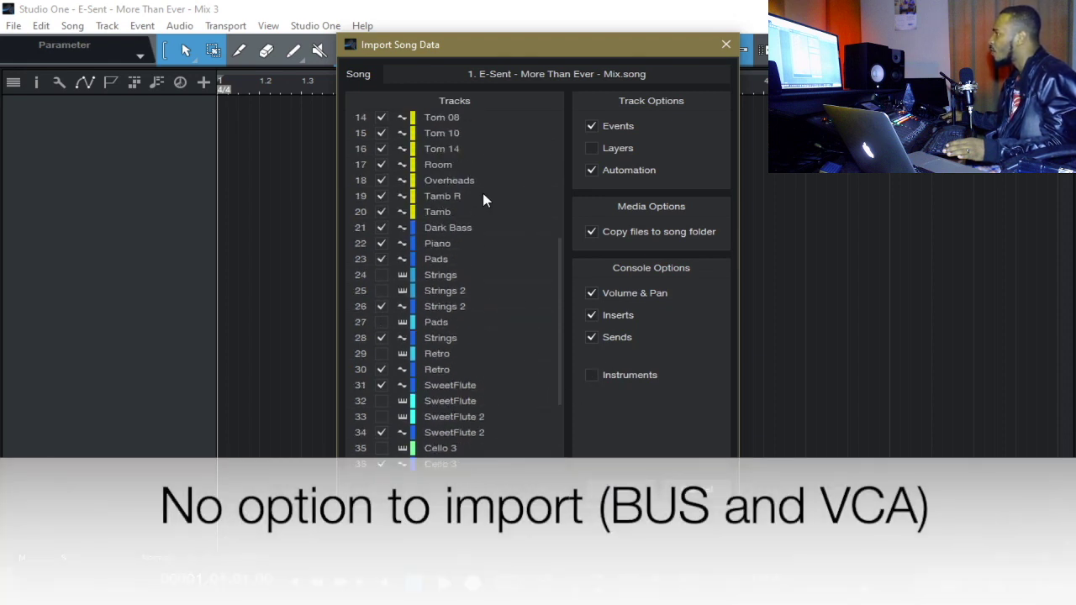
pyautogui.scroll(2, 482, 192)
pyautogui.moveTo(565, 215); pyautogui.dragTo(561, 359)
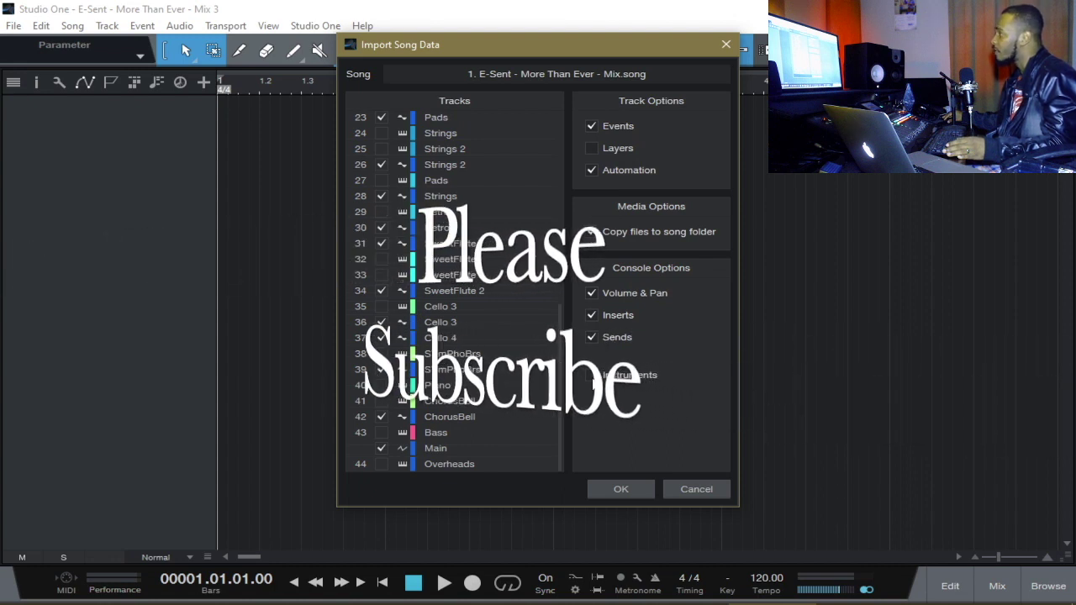
pyautogui.click(592, 337)
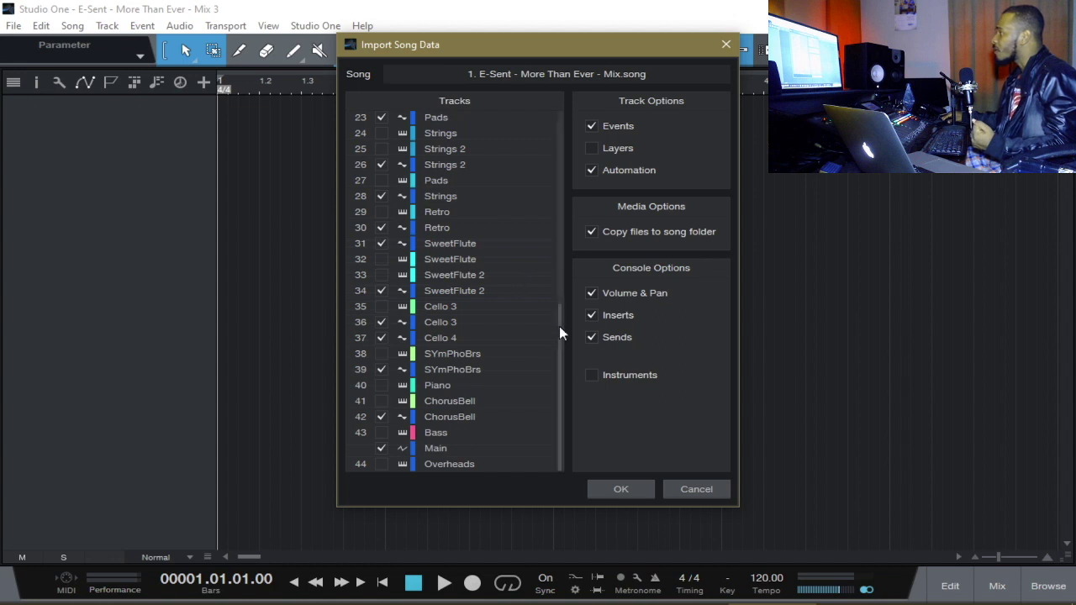
pyautogui.scroll(3, 427, 286)
pyautogui.scroll(6, 427, 285)
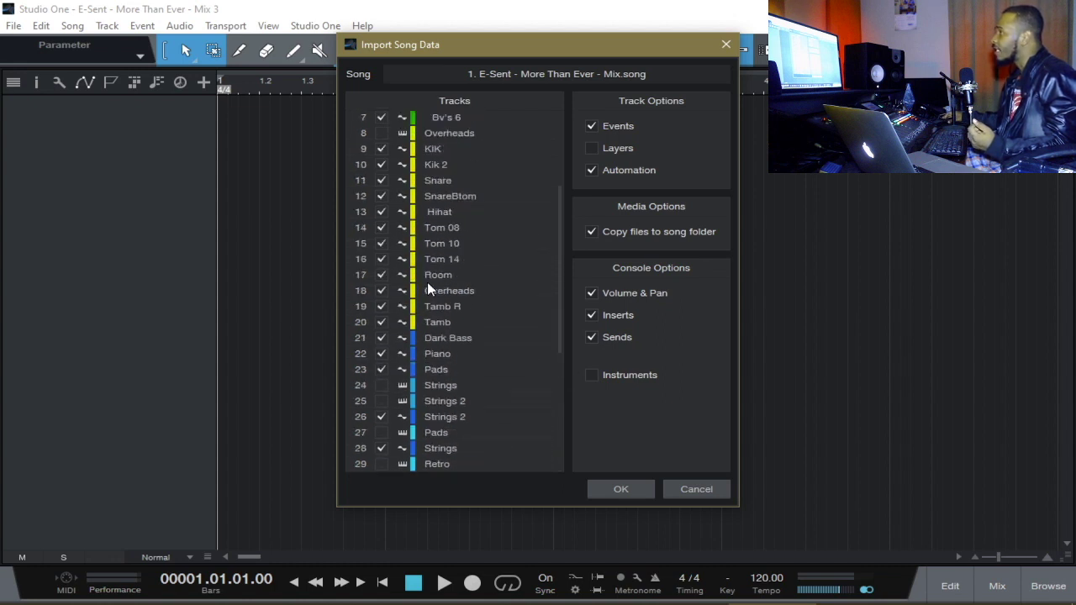
pyautogui.click(621, 489)
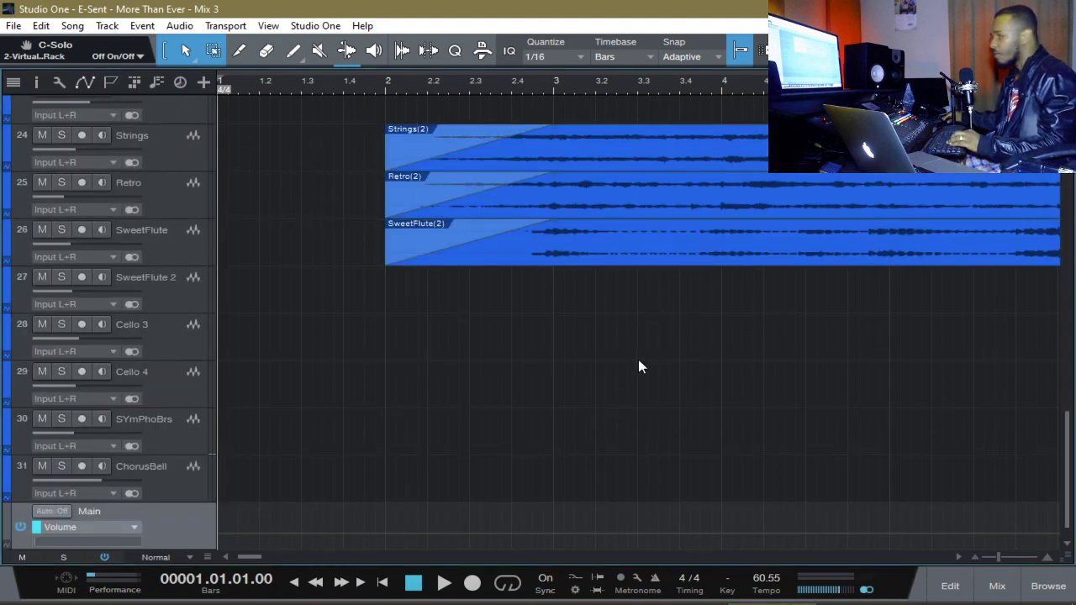
# Zoom the timeline to fit the imported events and open the mixer console.
pyautogui.press('z')
pyautogui.press('z')
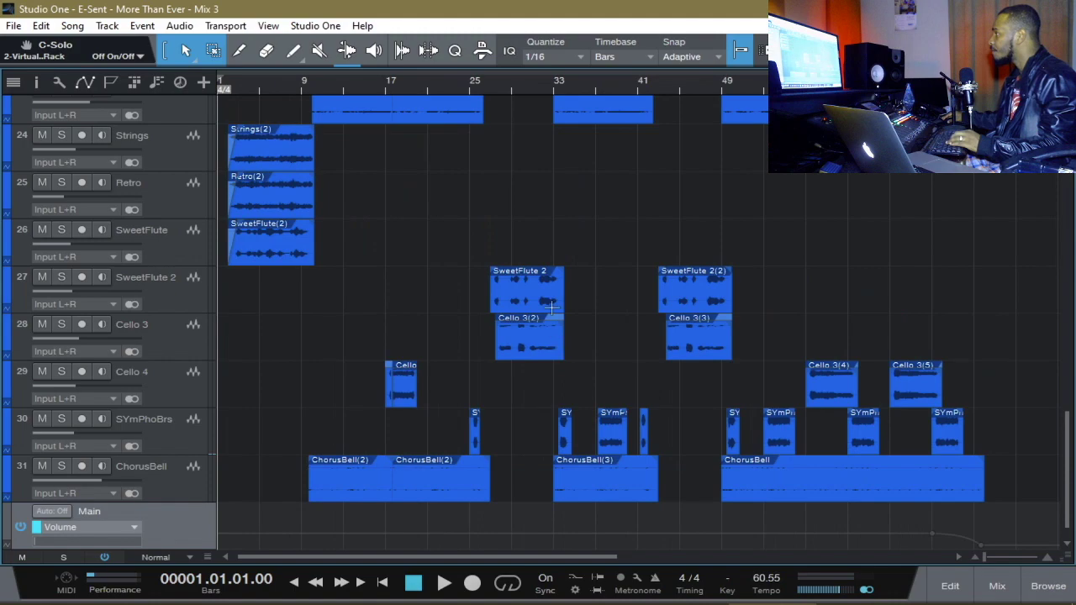
pyautogui.scroll(10, 439, 344)
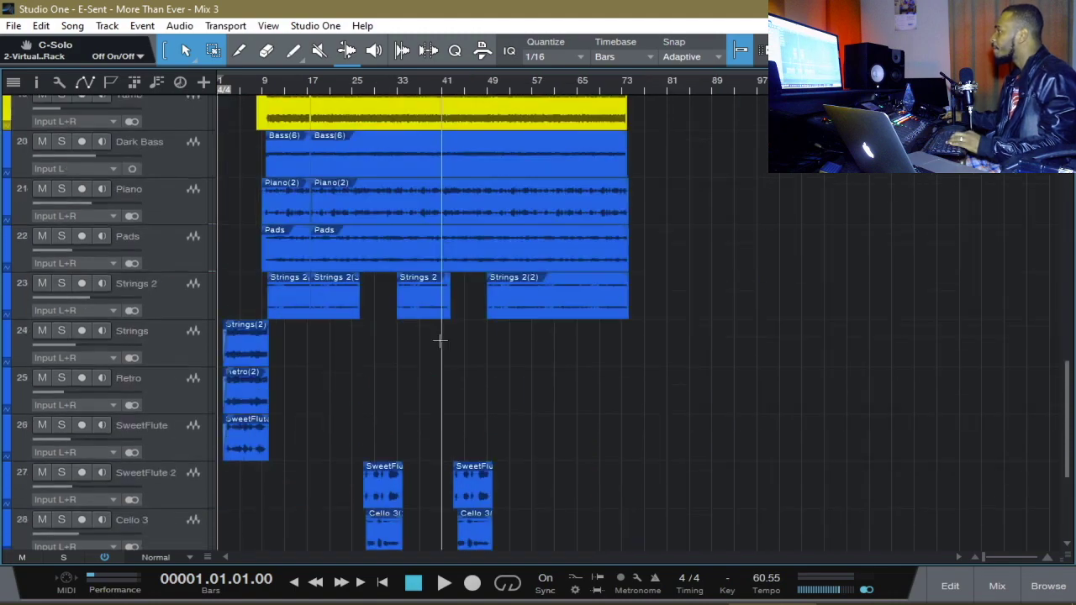
pyautogui.press('z')
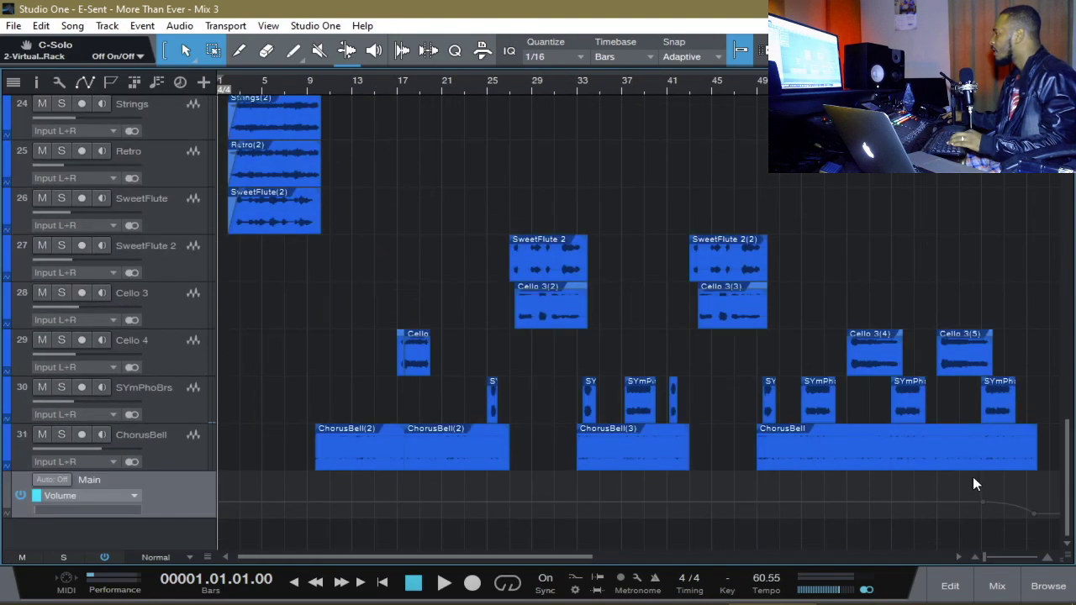
pyautogui.click(997, 585)
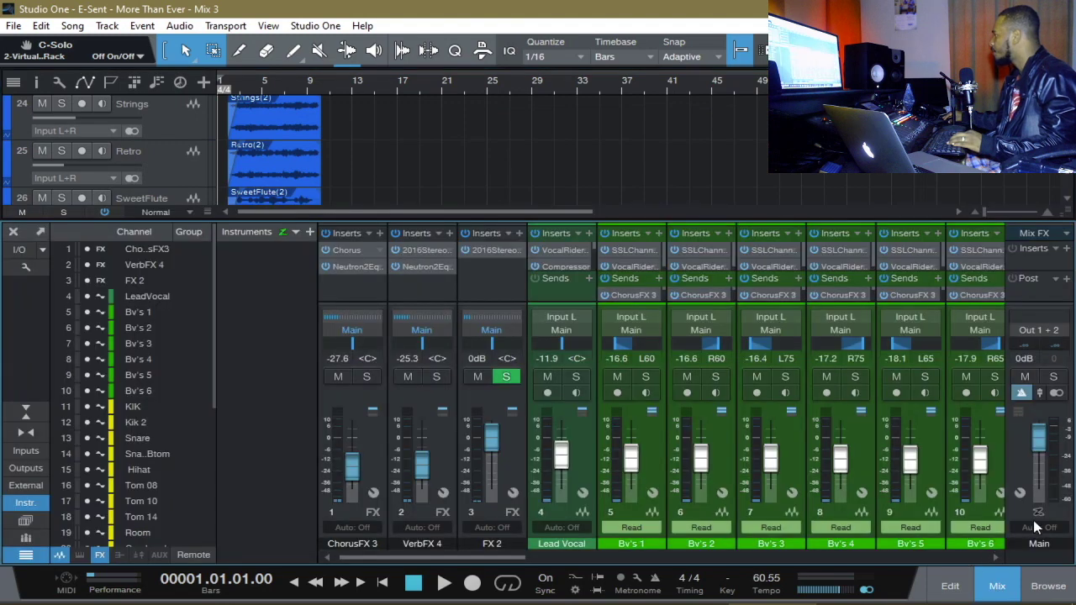
# Hide the instruments panel, restore the channel list, and select Lead Vocal.
pyautogui.click(25, 502)
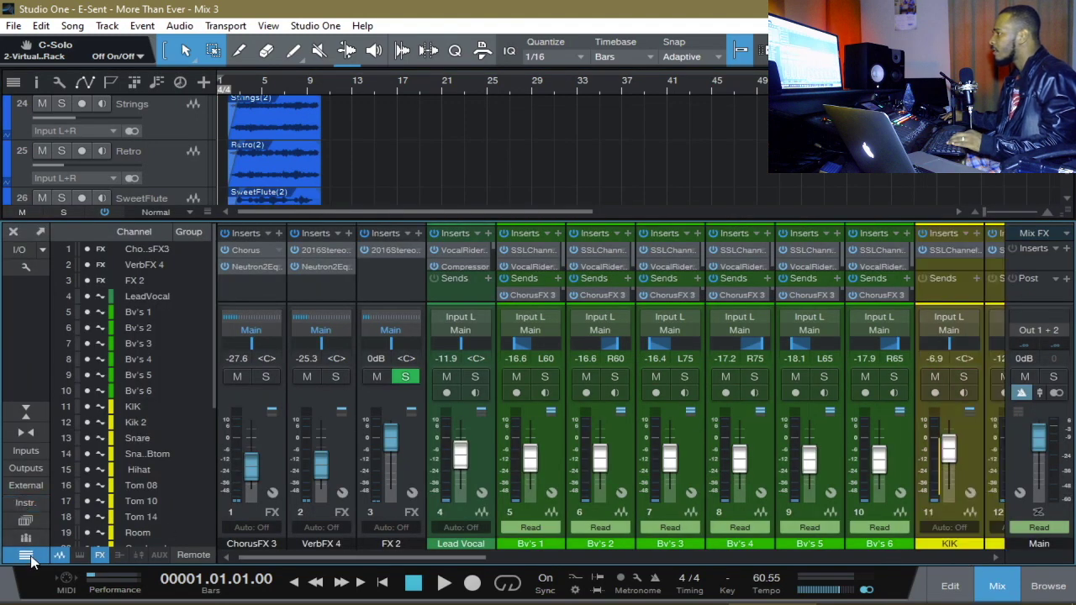
pyautogui.click(26, 556)
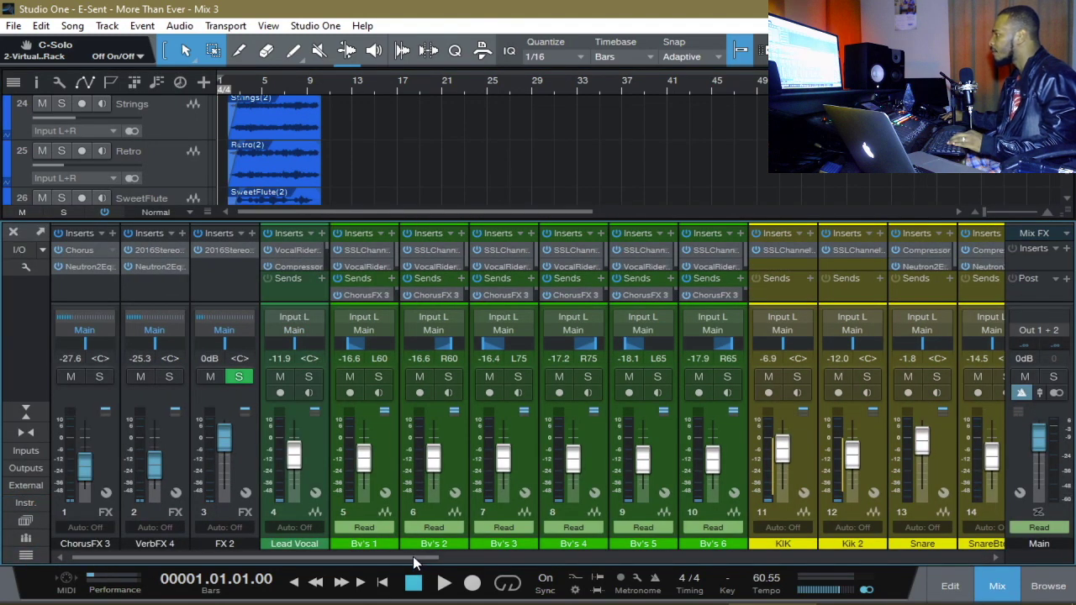
pyautogui.click(27, 556)
pyautogui.click(470, 454)
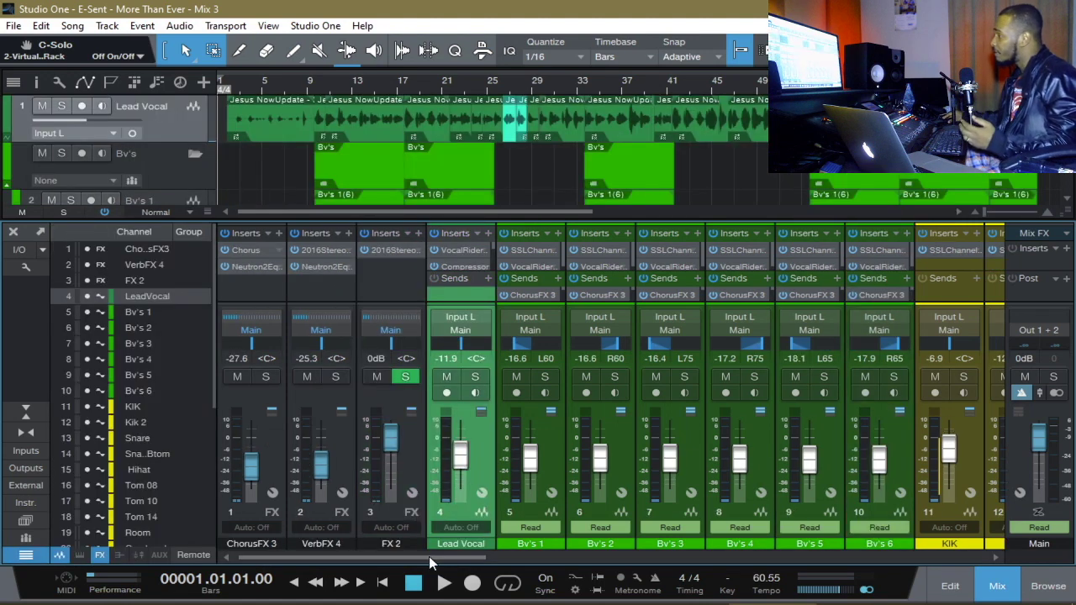
# Scroll through the vocal and drum strips and select the SnareBtom channel.
pyautogui.scroll(-1, 428, 556)
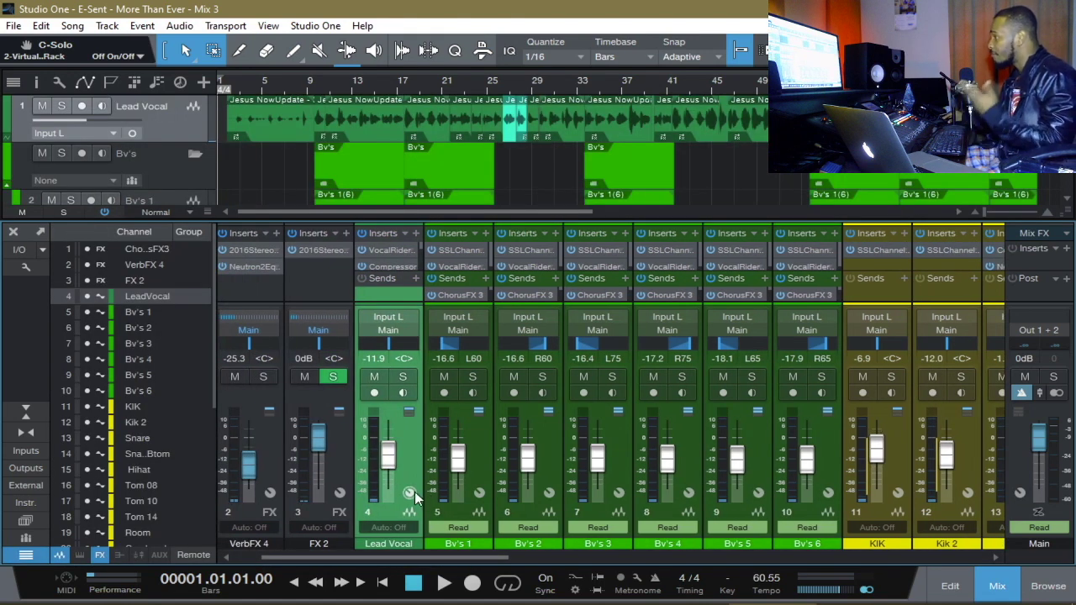
pyautogui.scroll(1, 485, 425)
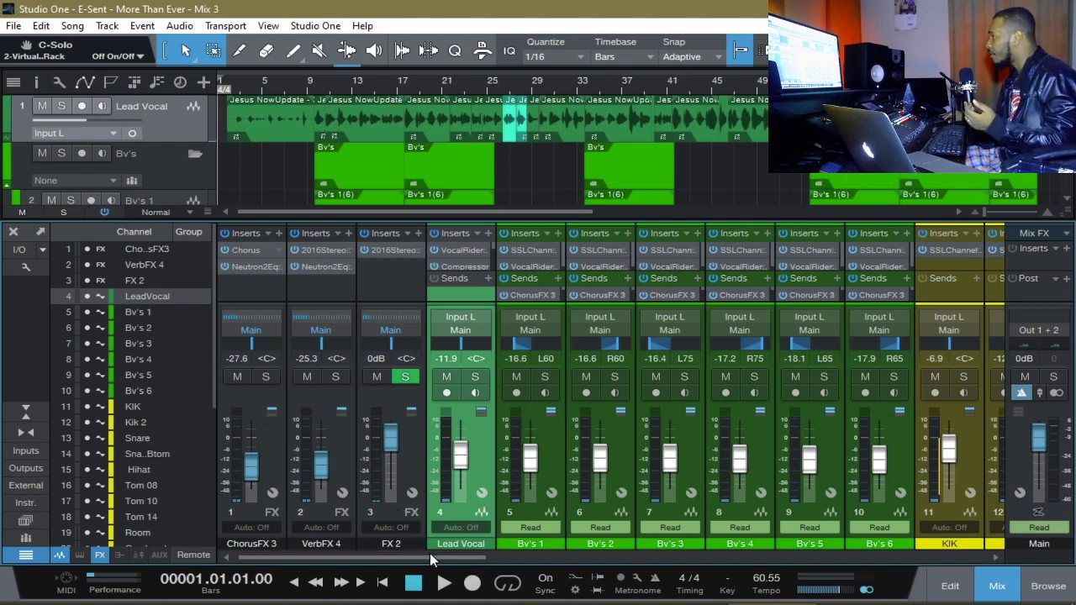
pyautogui.hscroll(2, 429, 555)
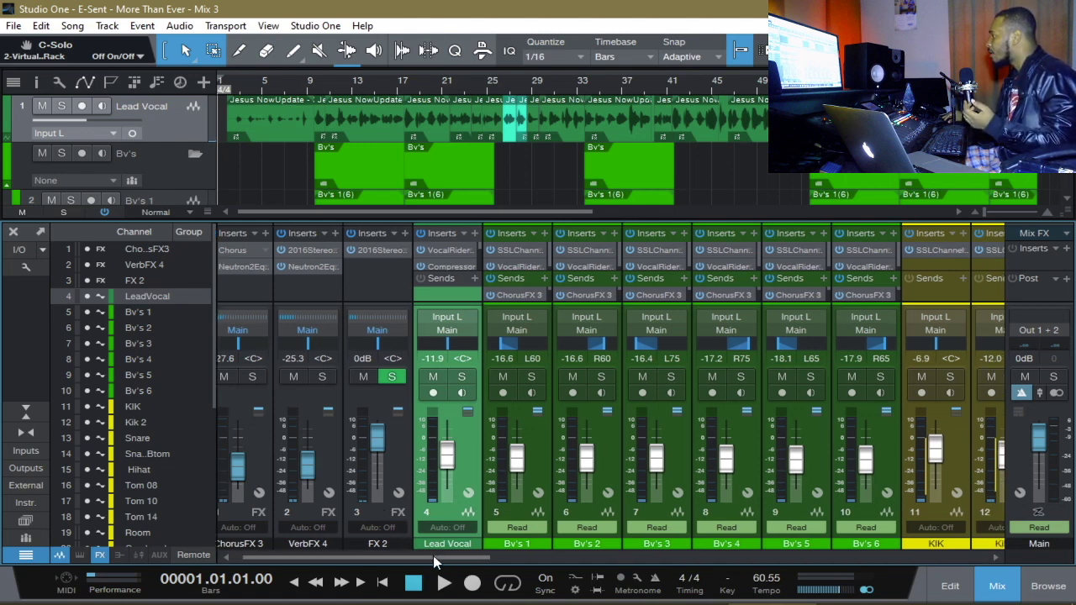
pyautogui.hscroll(3, 475, 559)
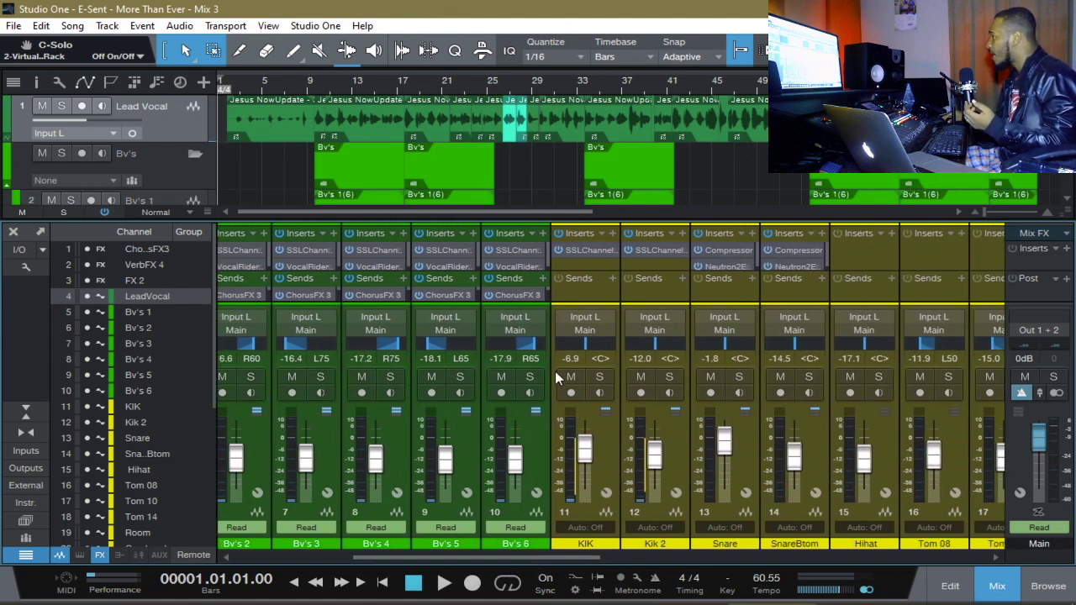
pyautogui.hscroll(1, 559, 565)
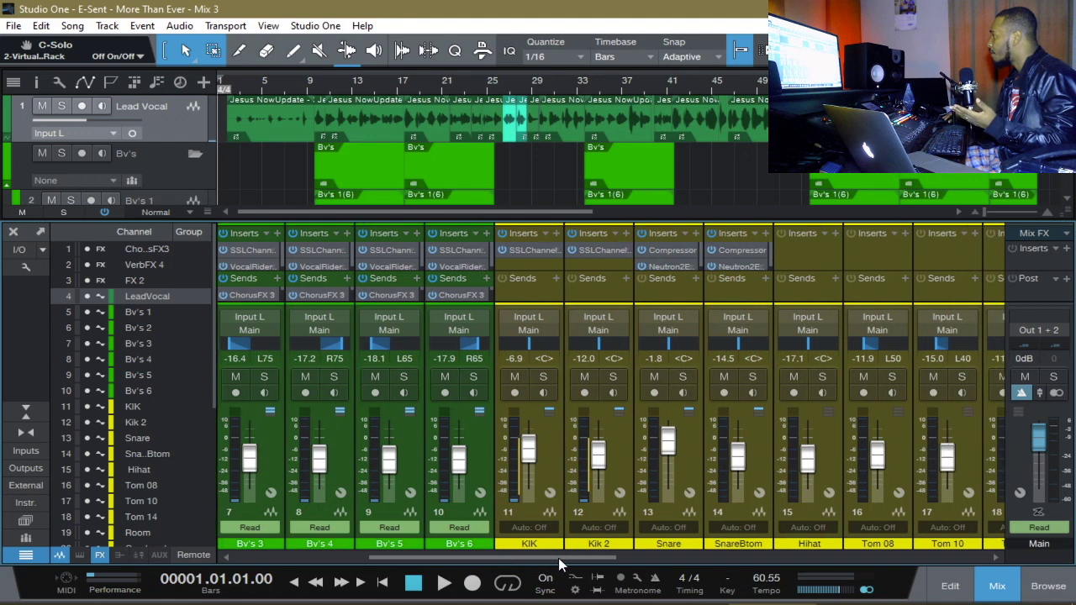
pyautogui.moveTo(559, 565); pyautogui.dragTo(574, 568)
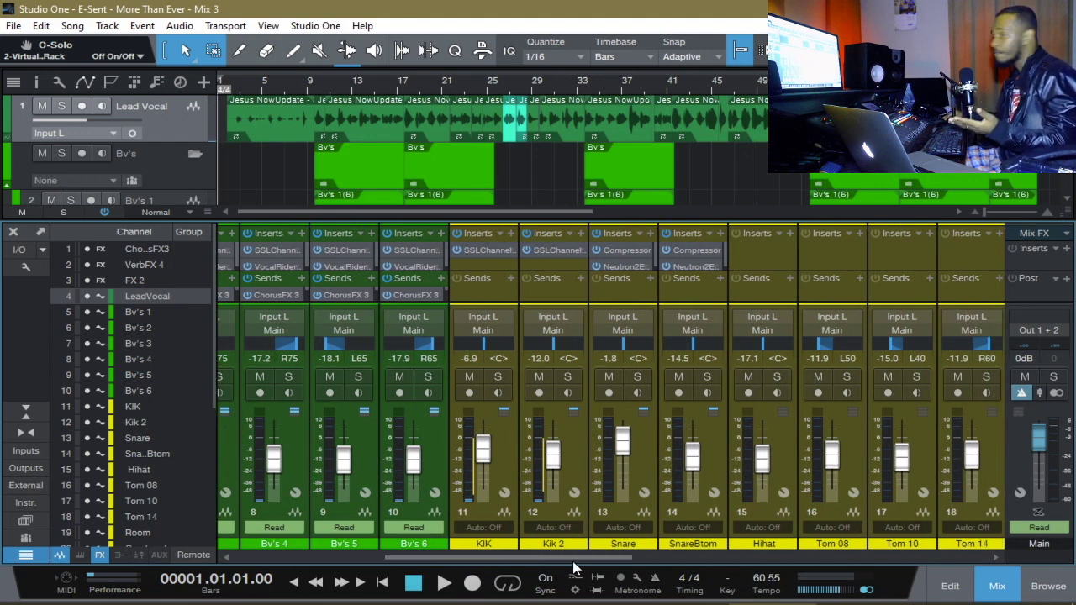
pyautogui.moveTo(574, 565); pyautogui.dragTo(555, 563)
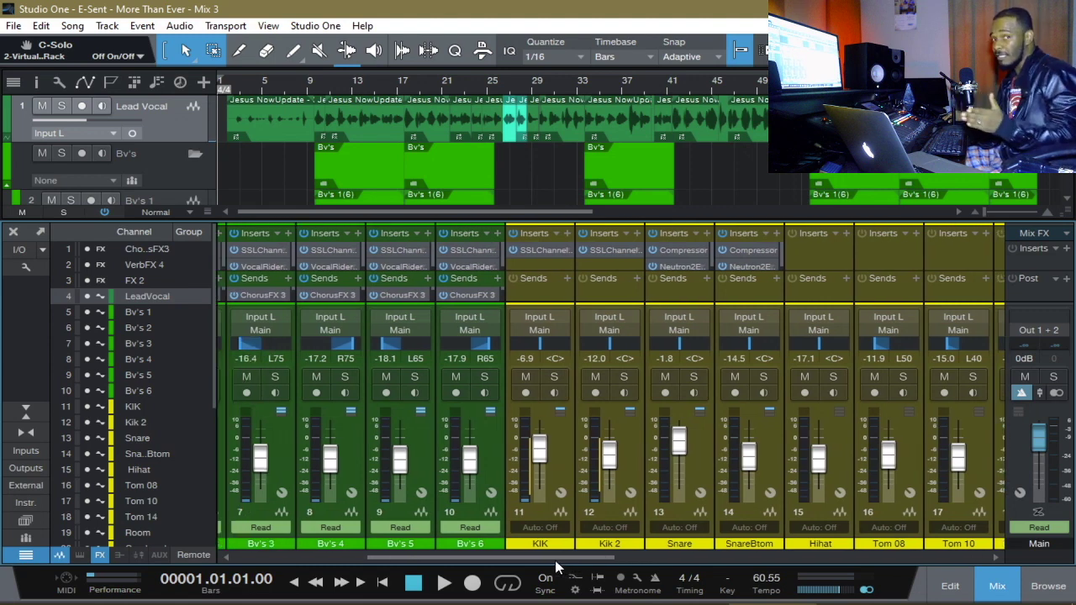
pyautogui.moveTo(555, 565); pyautogui.dragTo(603, 569)
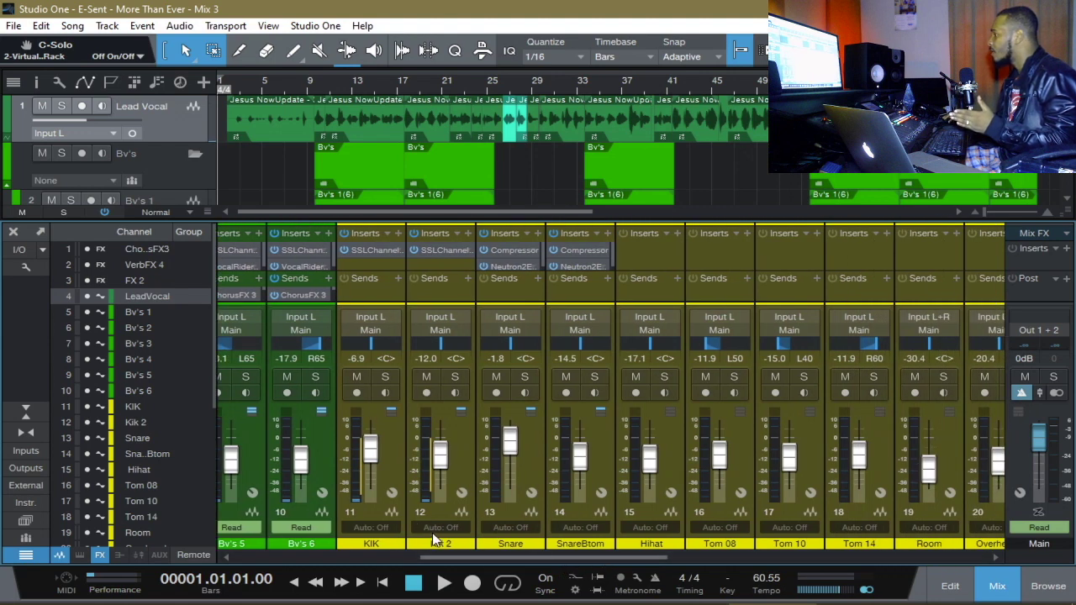
pyautogui.click(593, 465)
# Add Snare to the selection, scroll through all channels, and heighten the mixer for insert slots.
pyautogui.keyDown('shift'); pyautogui.click(534, 472); pyautogui.keyUp('shift')
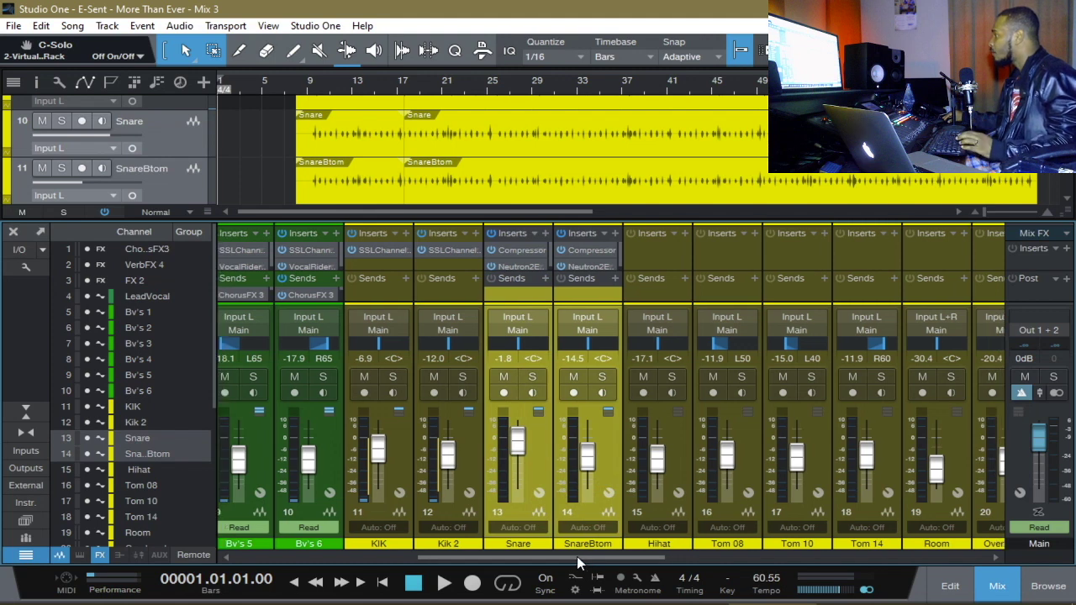
pyautogui.moveTo(577, 556); pyautogui.dragTo(586, 556)
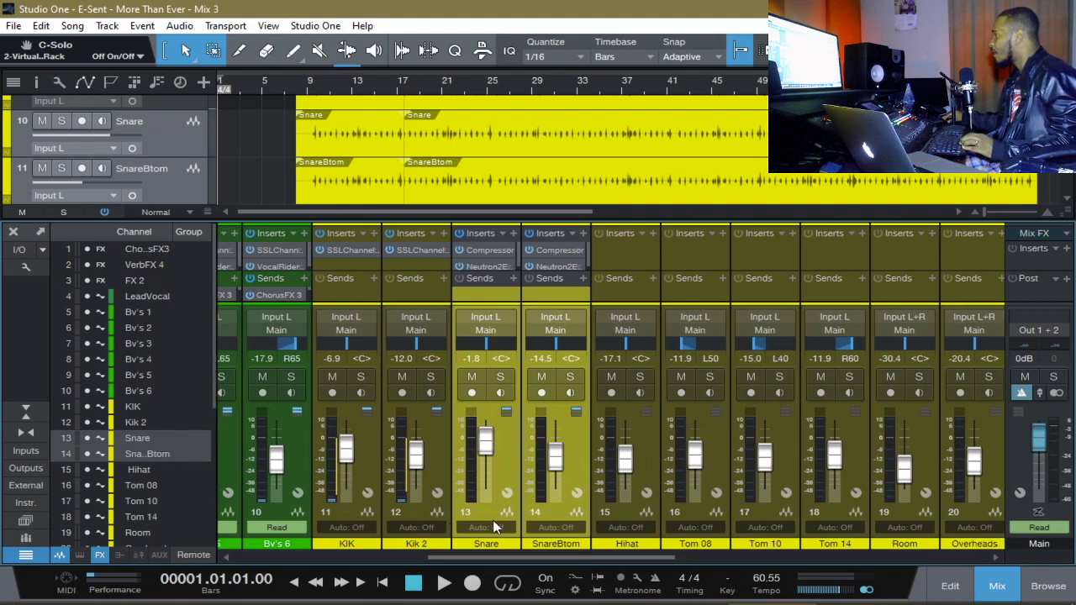
pyautogui.moveTo(529, 556); pyautogui.dragTo(779, 563)
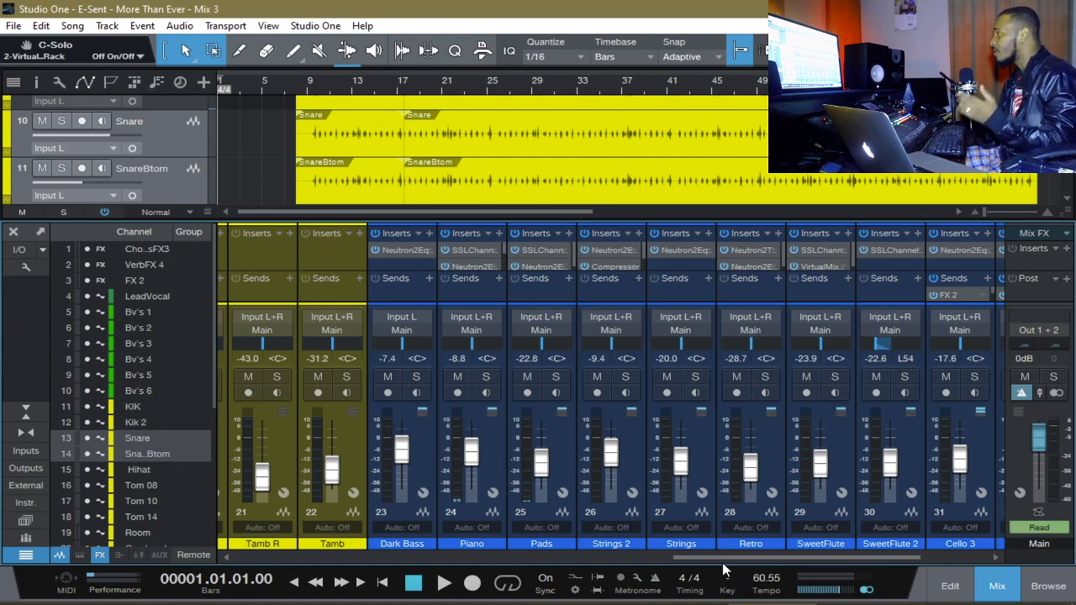
pyautogui.moveTo(719, 556); pyautogui.dragTo(800, 577)
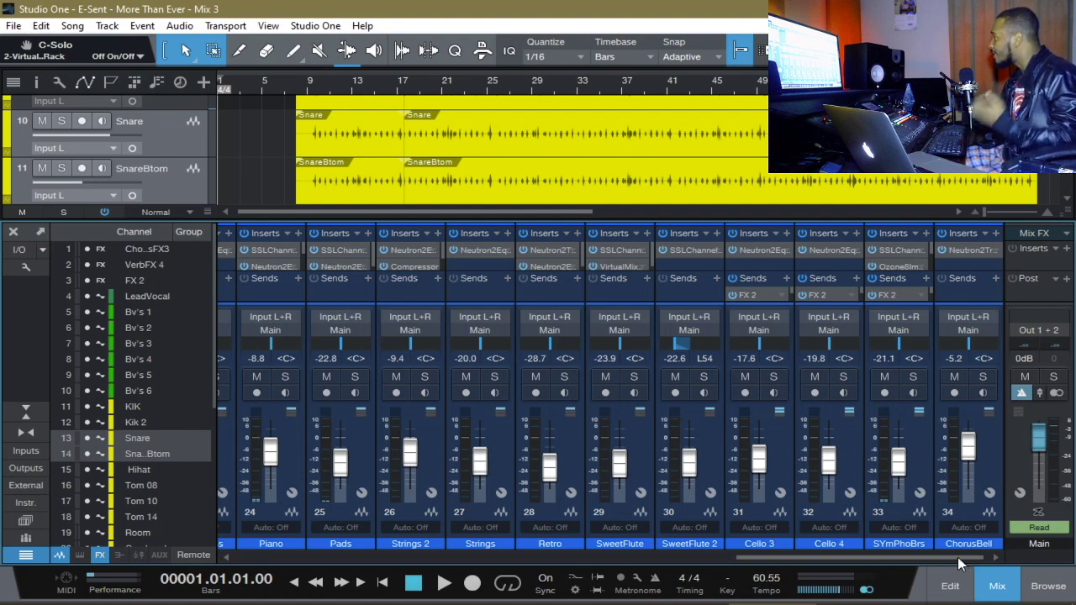
pyautogui.moveTo(957, 557); pyautogui.dragTo(694, 594)
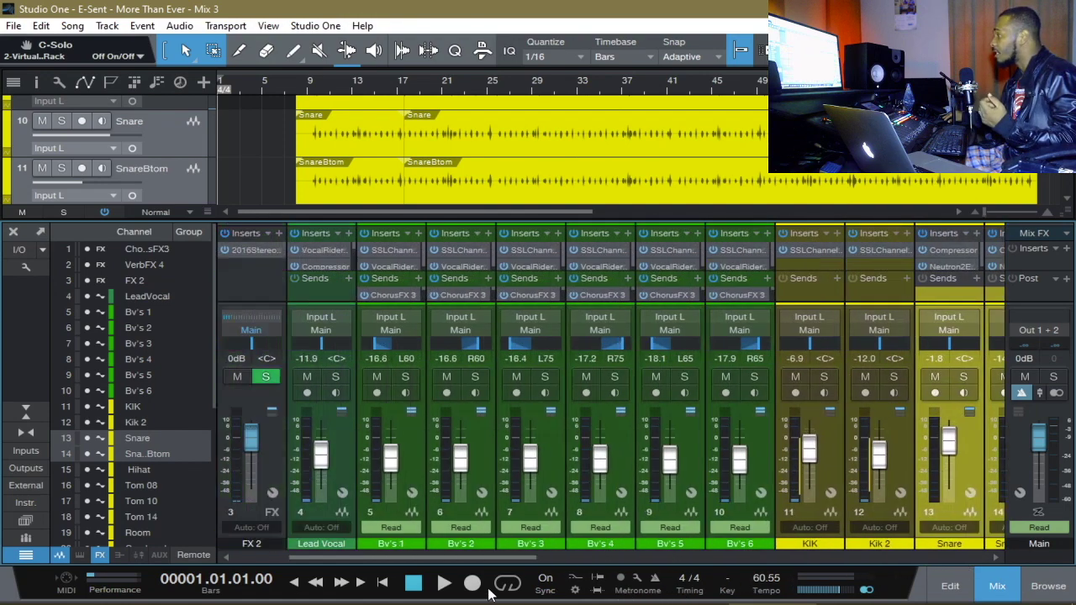
pyautogui.hscroll(-3, 431, 558)
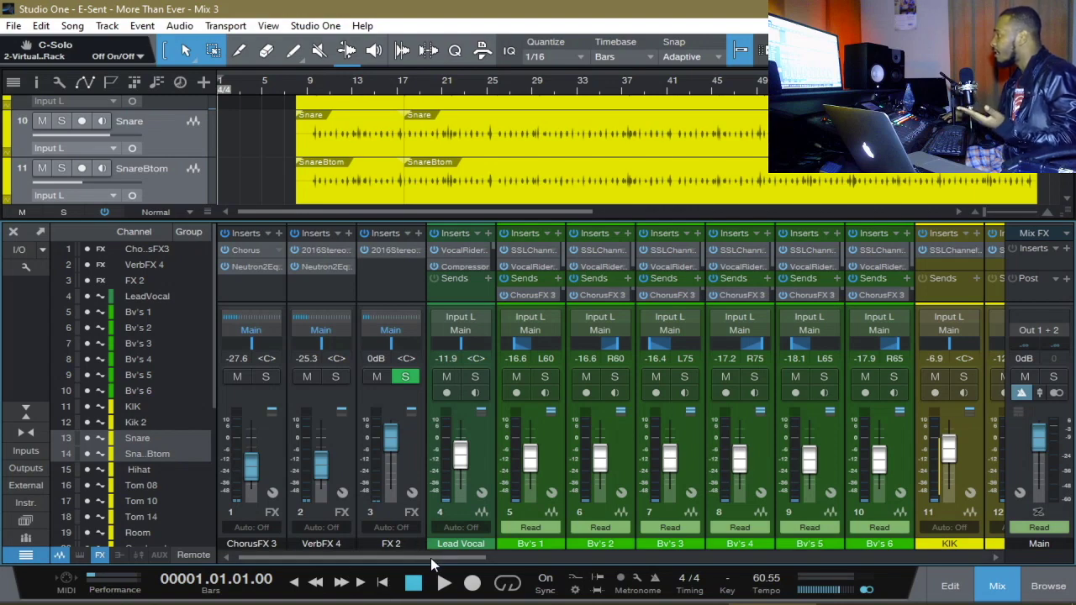
pyautogui.moveTo(431, 559); pyautogui.dragTo(888, 559)
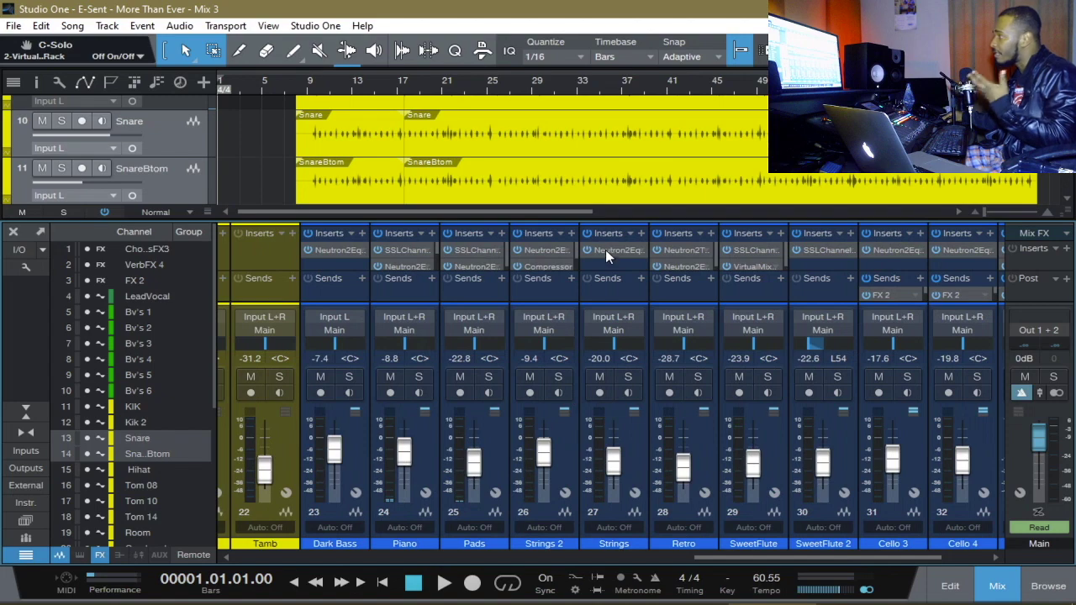
pyautogui.moveTo(625, 221); pyautogui.dragTo(628, 177)
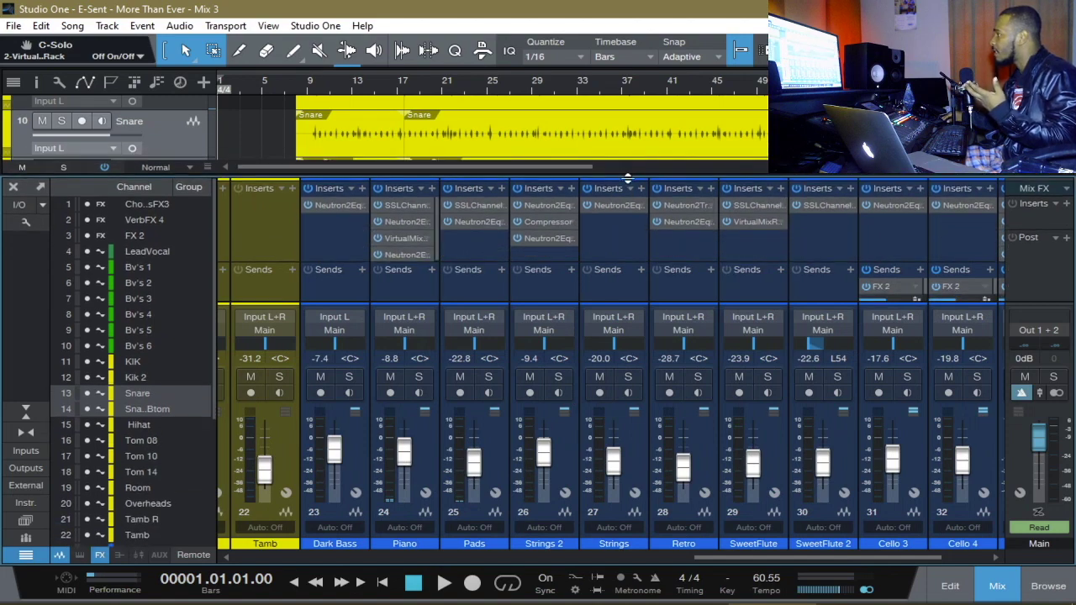
pyautogui.moveTo(799, 566); pyautogui.dragTo(281, 580)
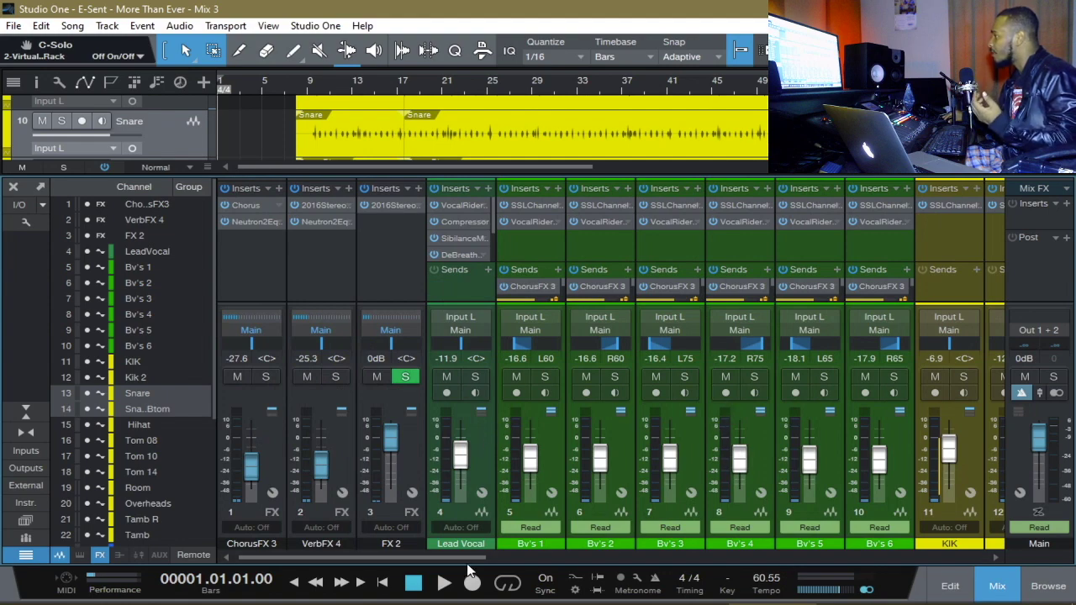
pyautogui.scroll(-2, 509, 570)
pyautogui.moveTo(508, 564); pyautogui.dragTo(935, 563)
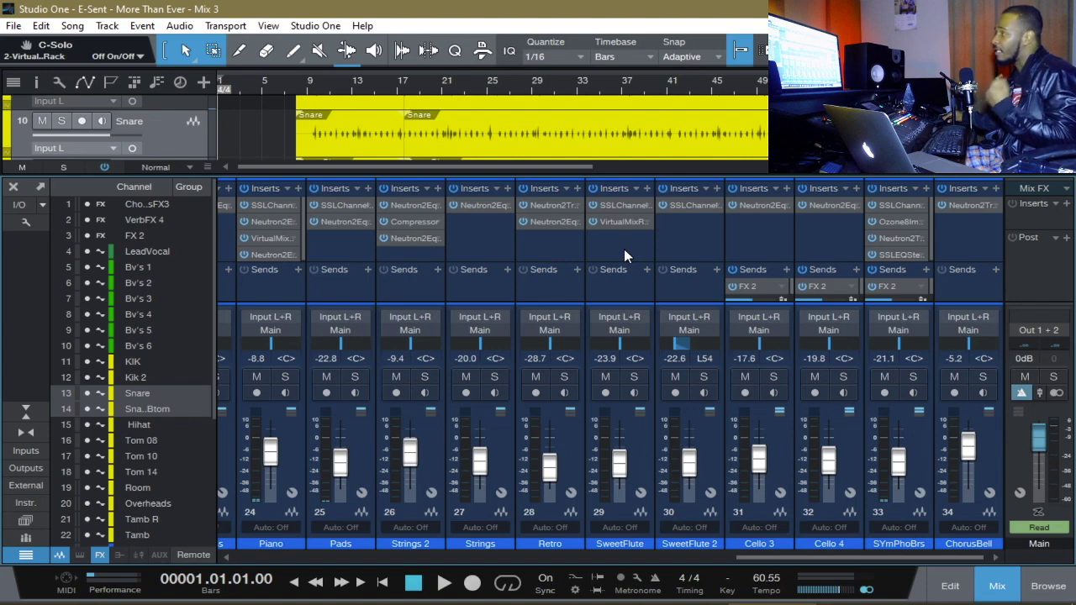
pyautogui.moveTo(817, 554); pyautogui.dragTo(543, 422)
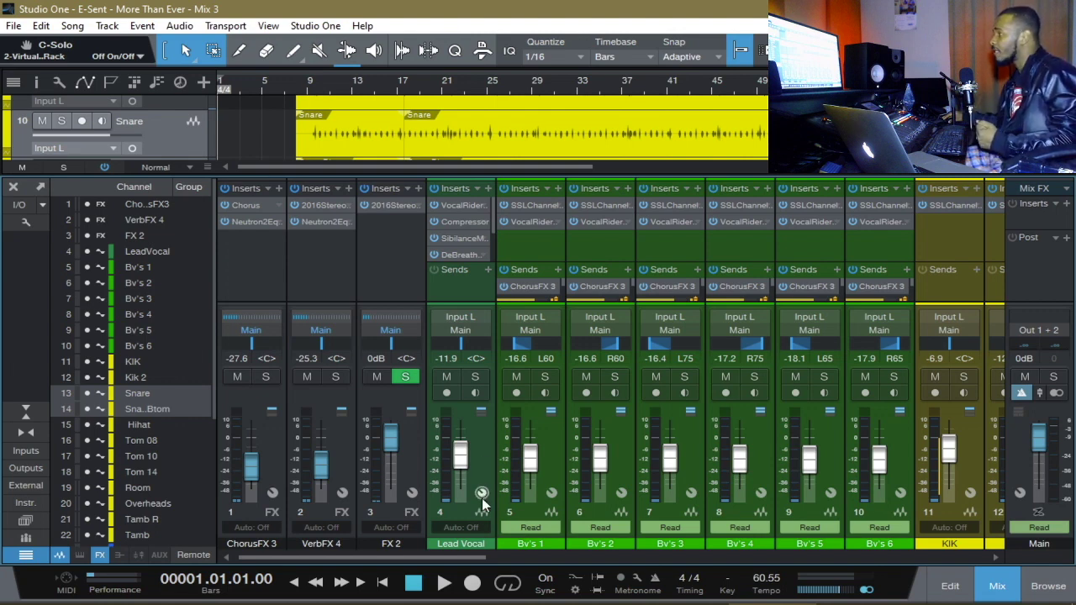
pyautogui.moveTo(456, 555); pyautogui.dragTo(958, 554)
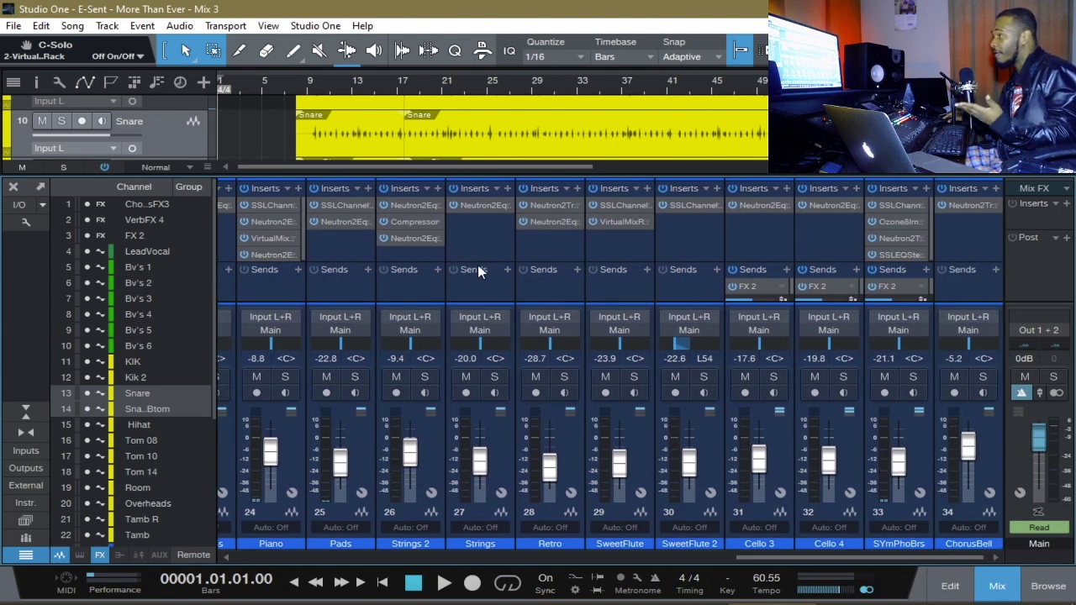